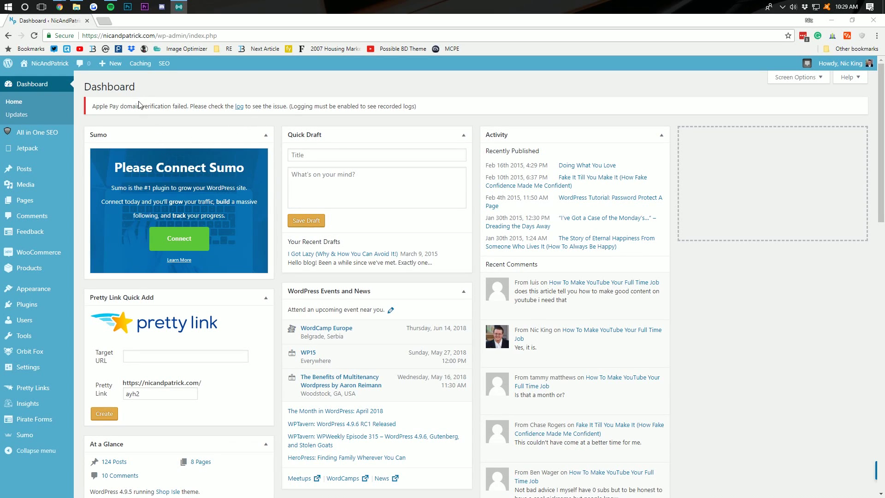
Step: Search Add New plugins for 'printful', then install and activate Printful Integration for WooCommerce
scroll(135, 105, down, 1)
mouse_move(28, 306)
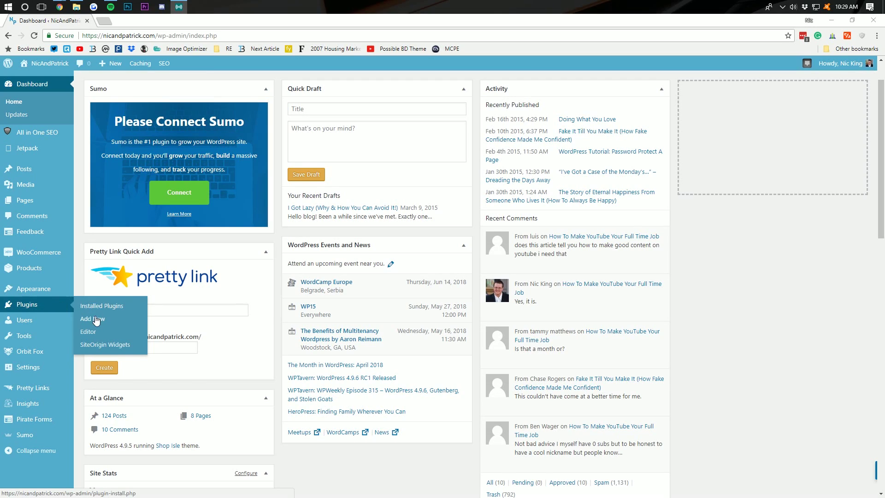
click(90, 331)
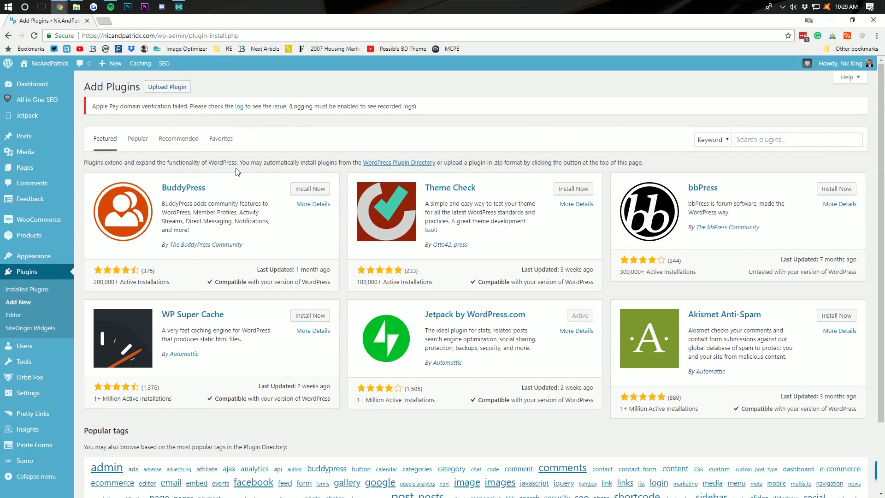
click(761, 140)
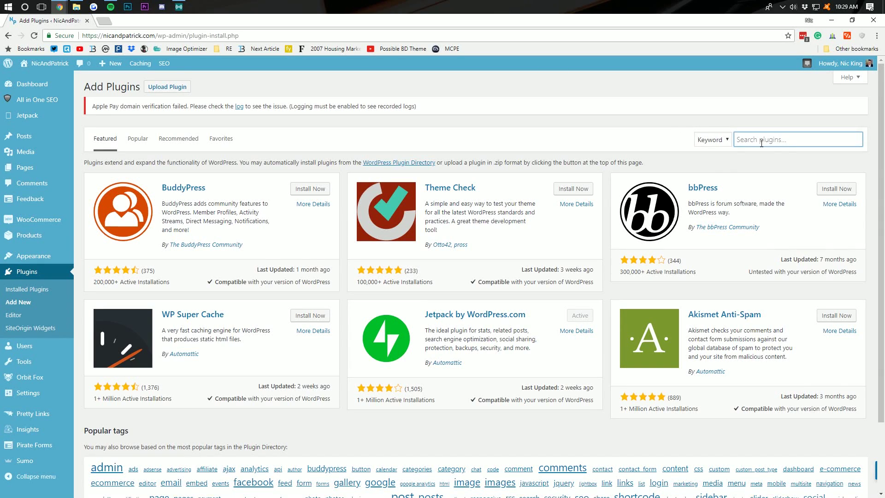
text(printful)
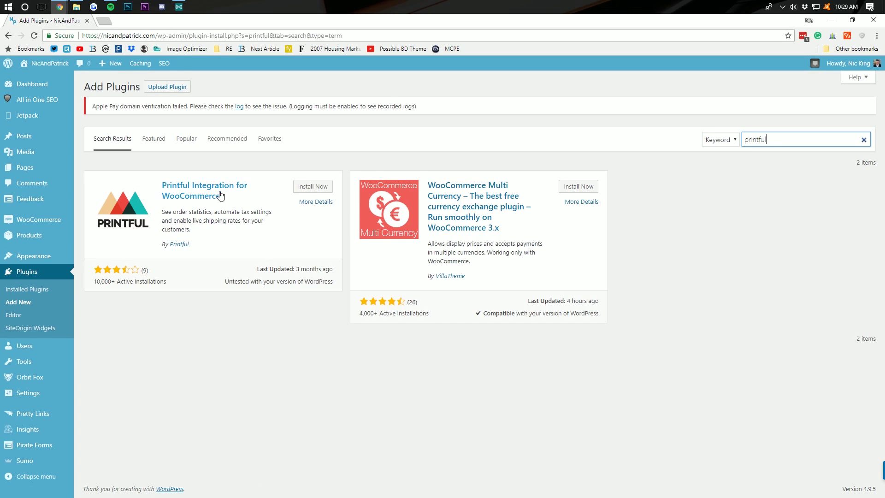
click(308, 188)
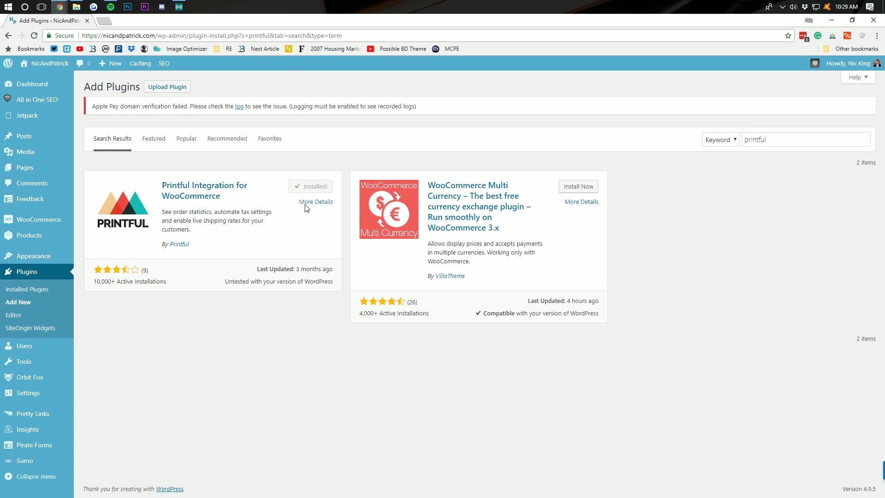
click(318, 187)
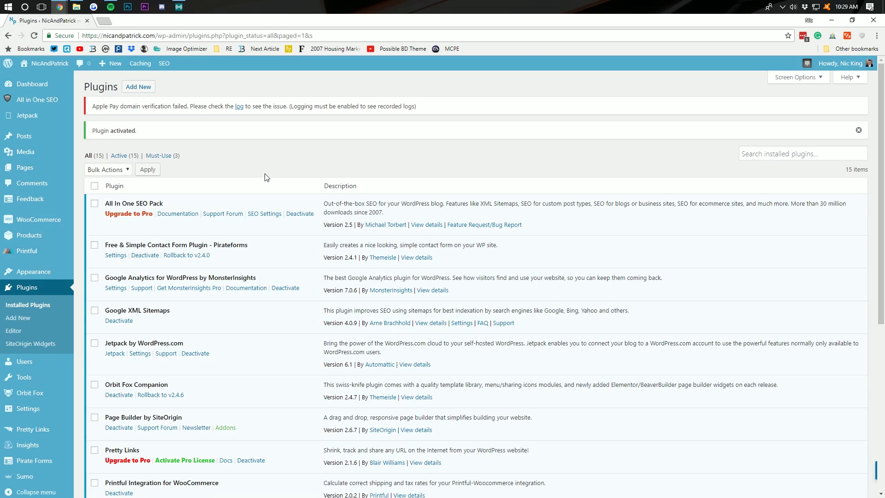
Step: Open Printful from the admin sidebar and approve its read/write access to the WooCommerce store
scroll(255, 161, down, 6)
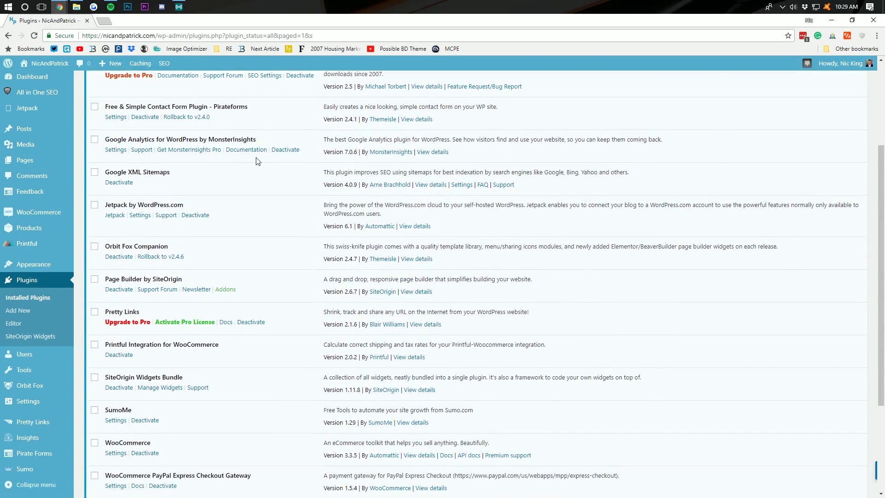
scroll(257, 160, up, 6)
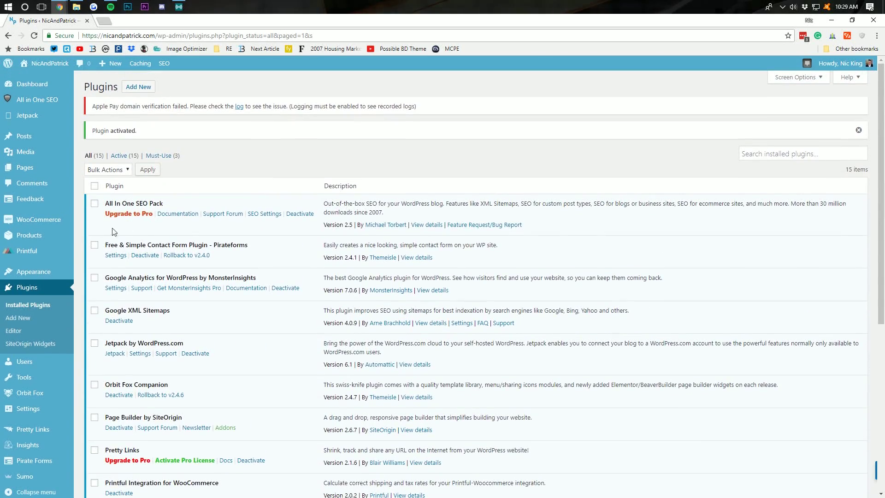
click(23, 253)
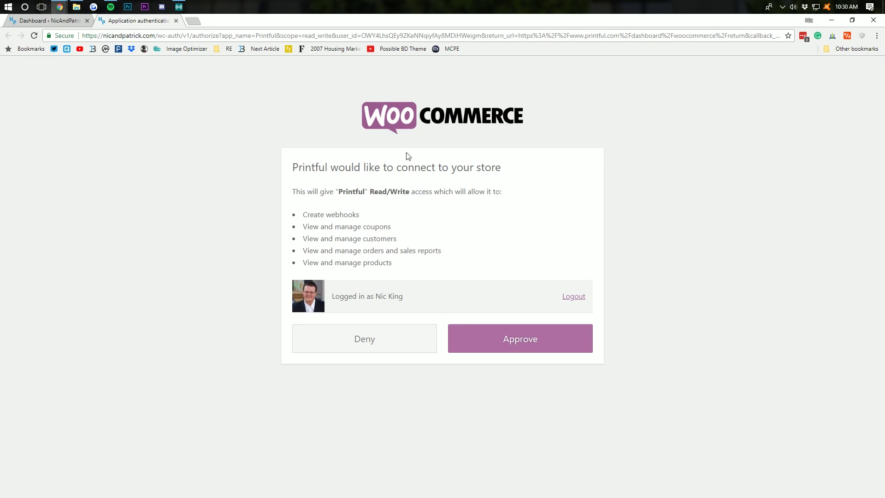
click(533, 349)
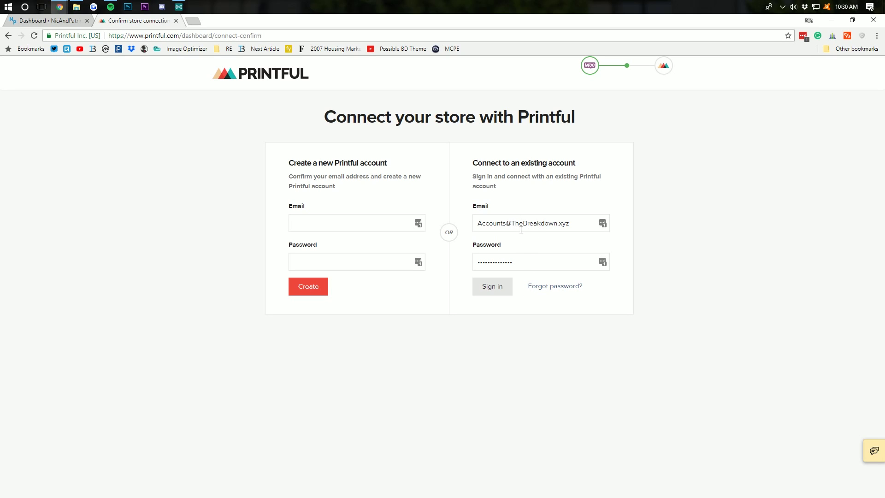
Step: Enter an e-mail and password under Create a new Printful account and create the account
click(352, 227)
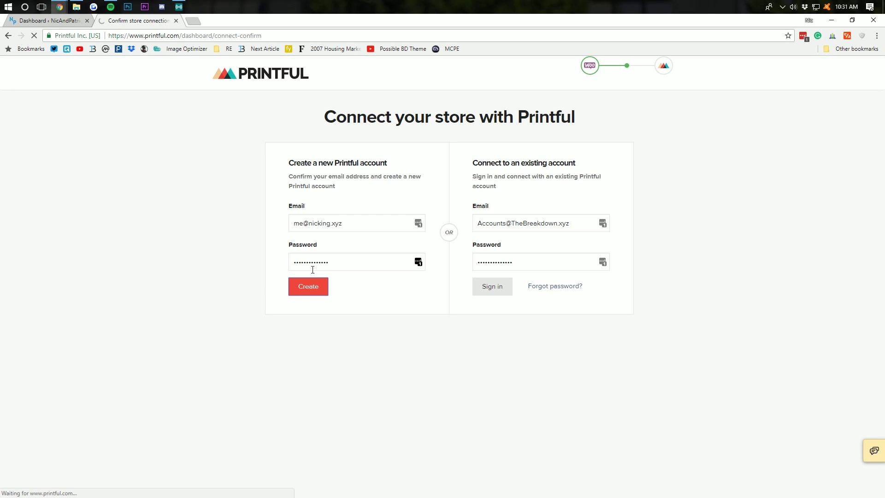
click(311, 285)
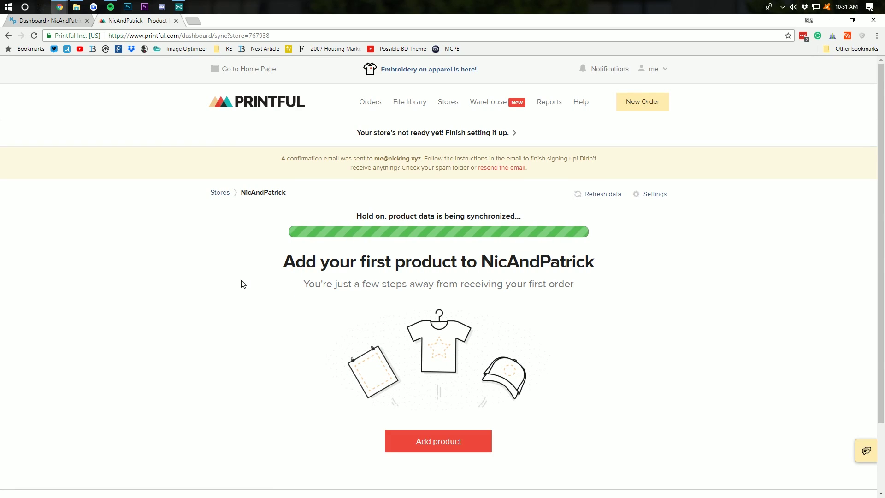
Step: Save the new Printful login in LastPass and wait for the NicAndPatrick store sync to finish
click(831, 126)
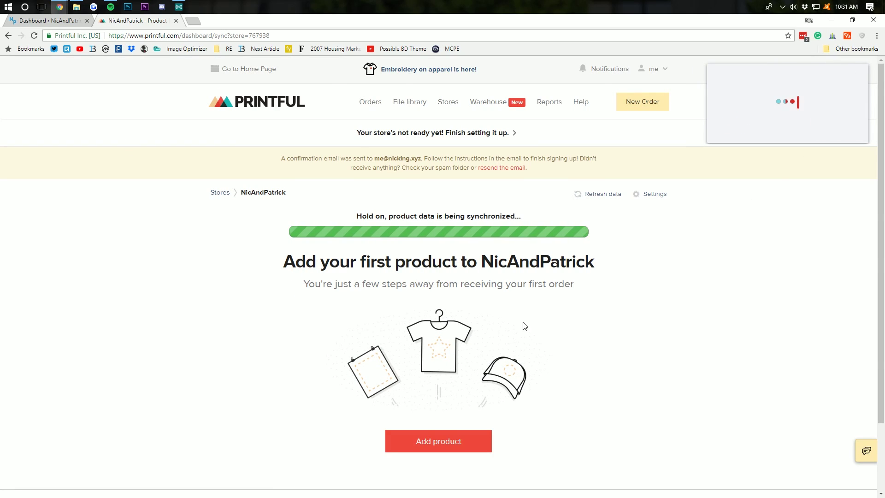
scroll(432, 215, down, 2)
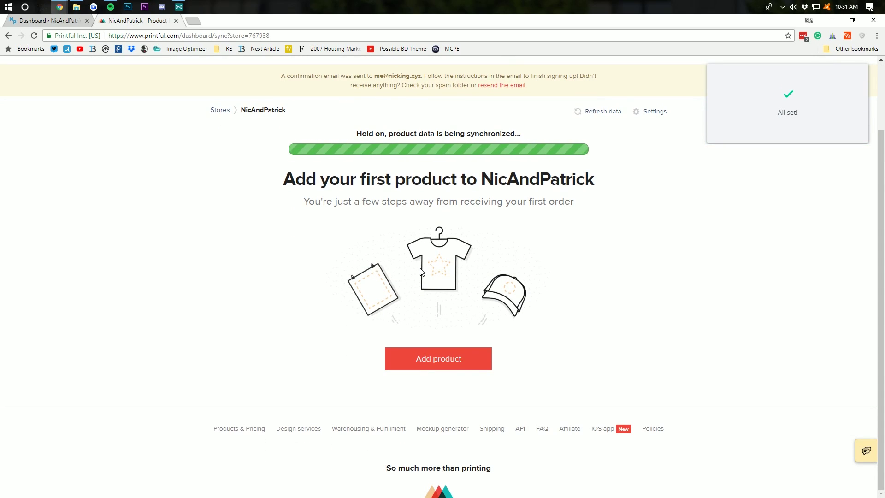
scroll(432, 215, up, 2)
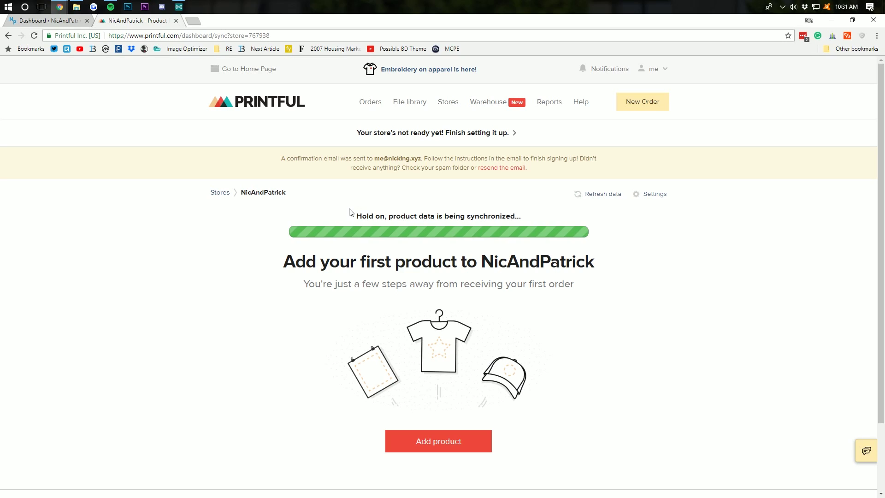
scroll(343, 214, down, 2)
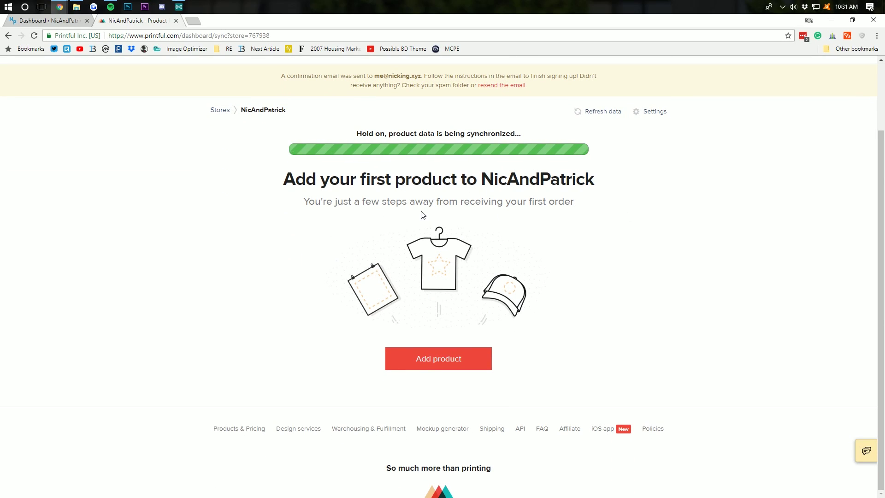
click(453, 366)
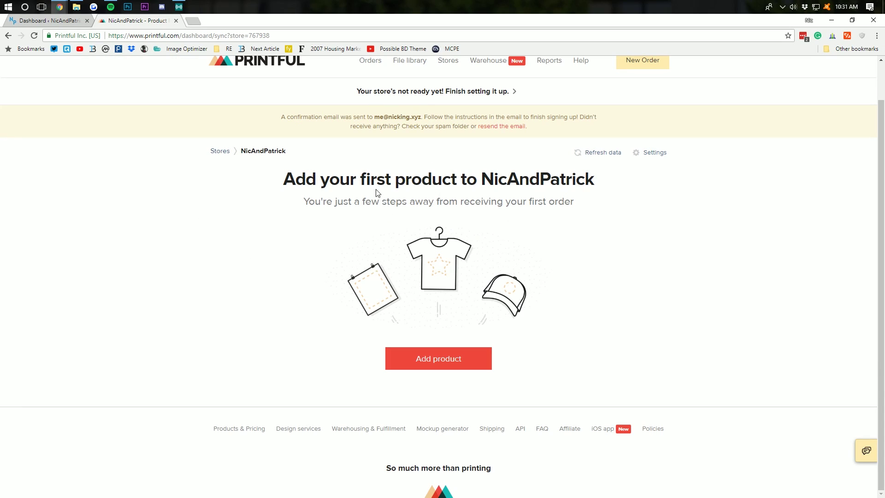
Step: Pick Men's clothing > T-shirts > Bella + Canvas 3001 Unisex Short Sleeve Jersey T-Shirt as the first product
click(440, 360)
click(358, 274)
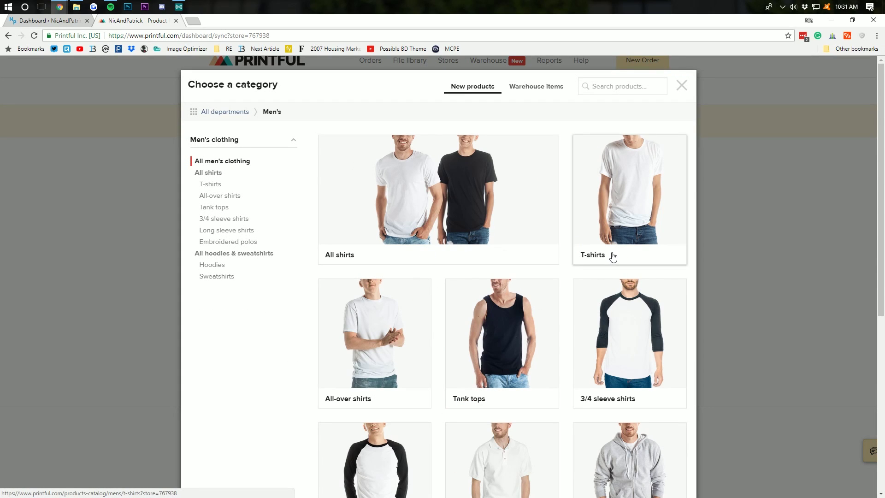
scroll(559, 282, down, 4)
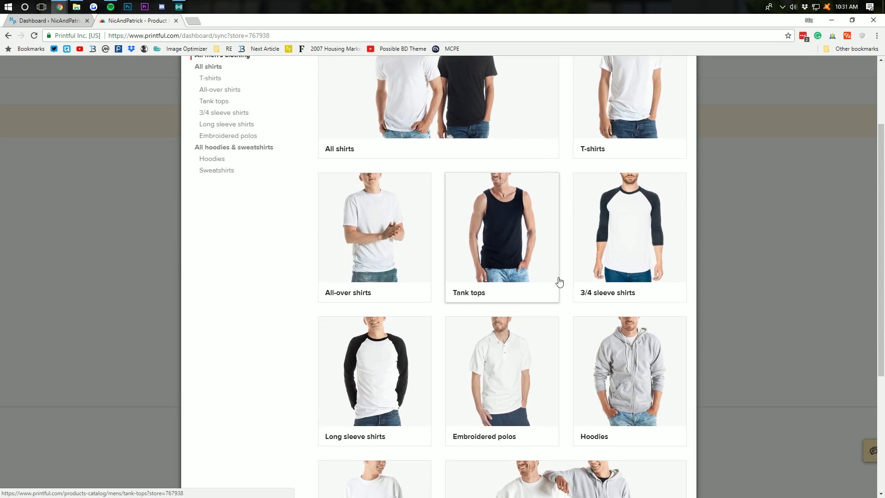
scroll(419, 289, down, 3)
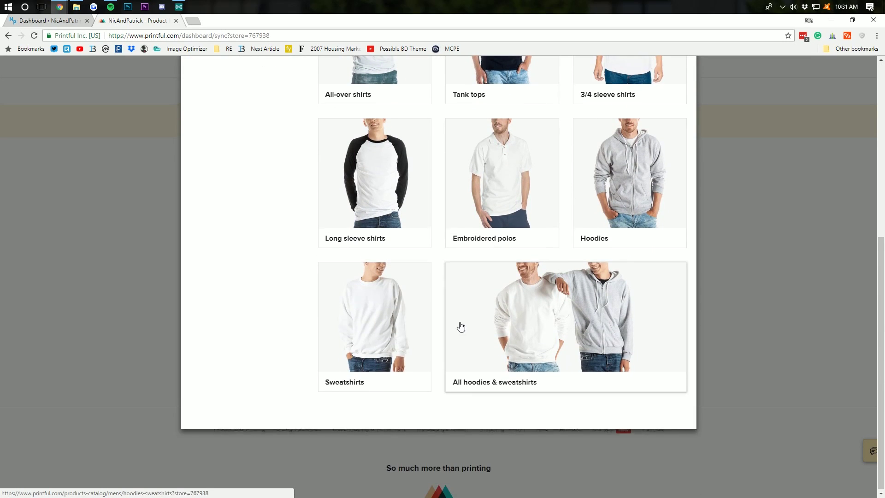
scroll(483, 332, up, 3)
scroll(486, 332, up, 4)
click(596, 197)
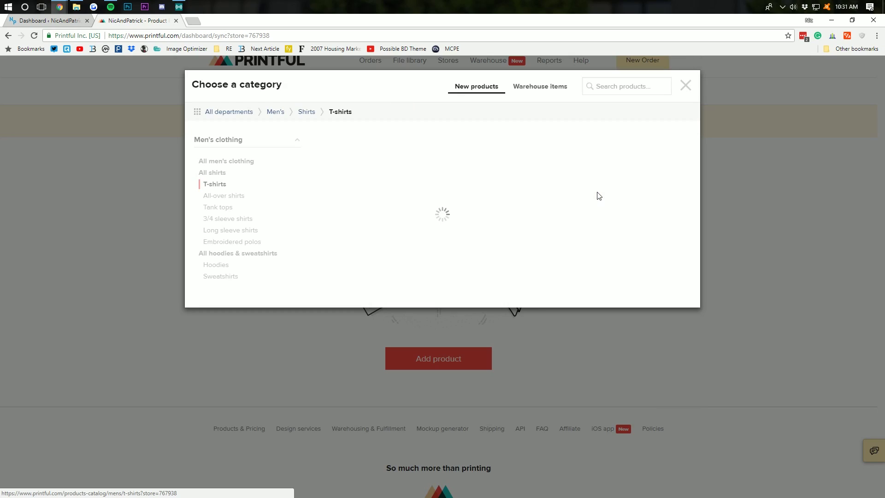
scroll(402, 269, down, 2)
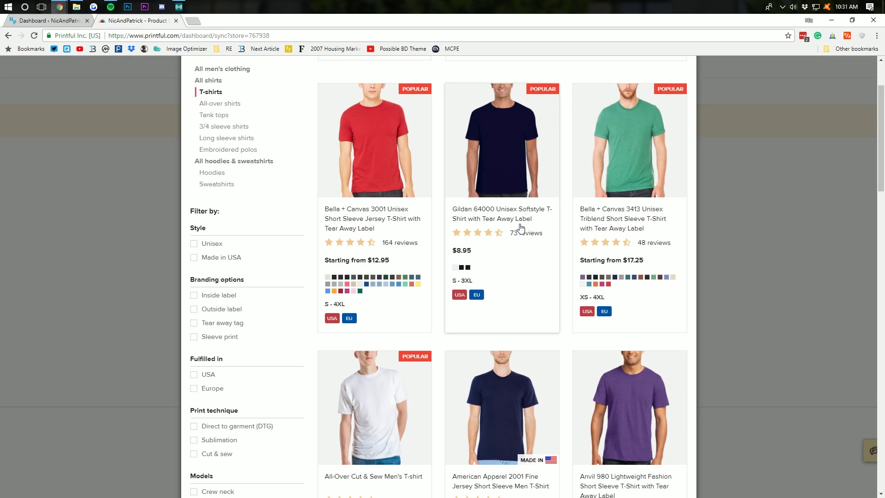
scroll(494, 223, down, 3)
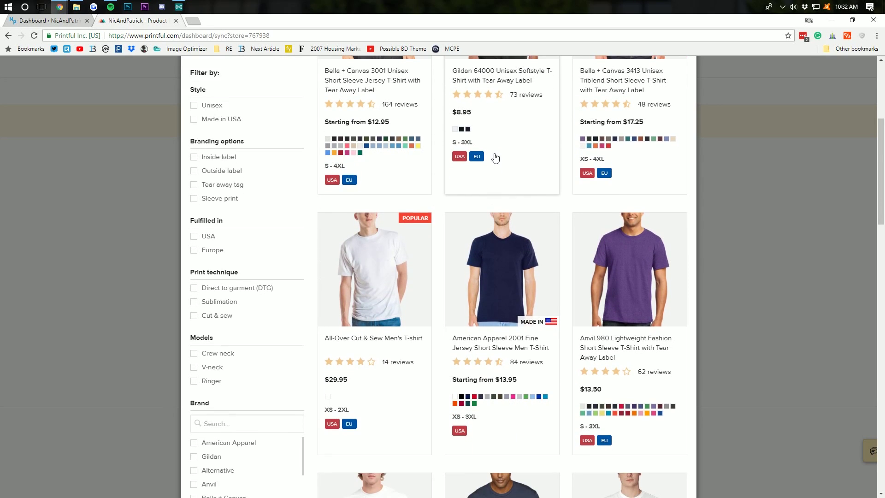
scroll(495, 159, up, 4)
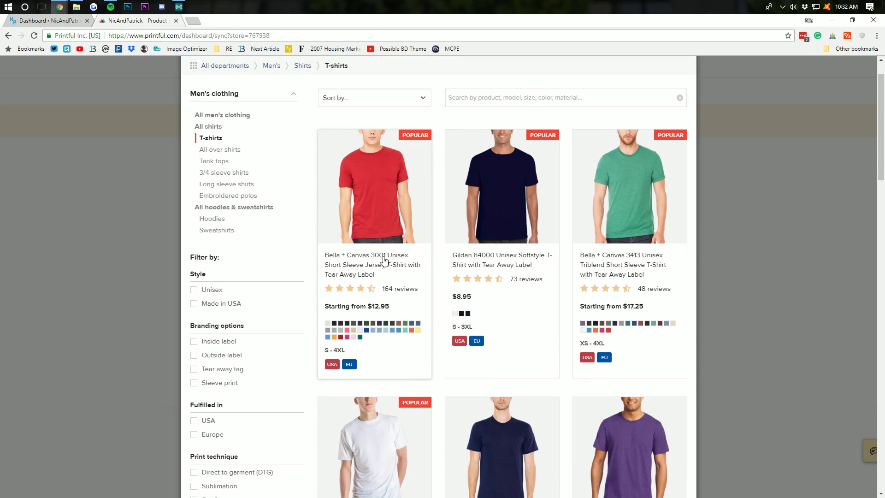
click(362, 238)
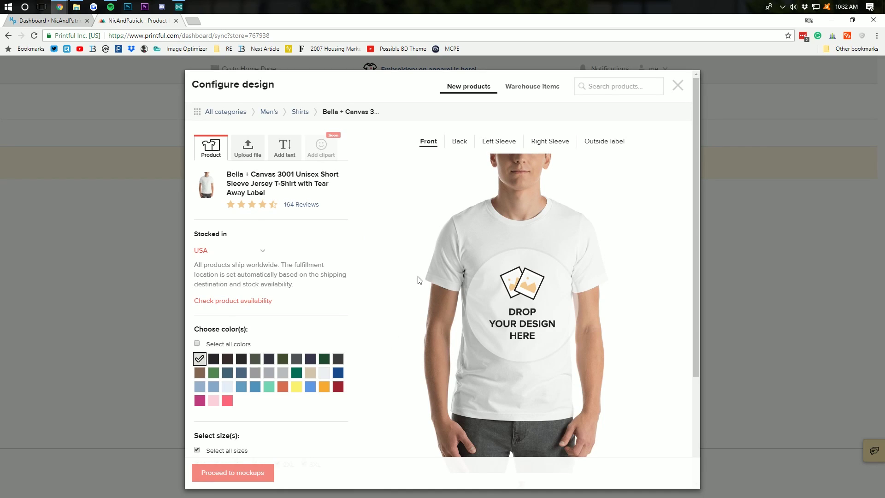
Step: Add a text layer reading 'NicAndPatrick.com' to the shirt front
scroll(328, 284, down, 2)
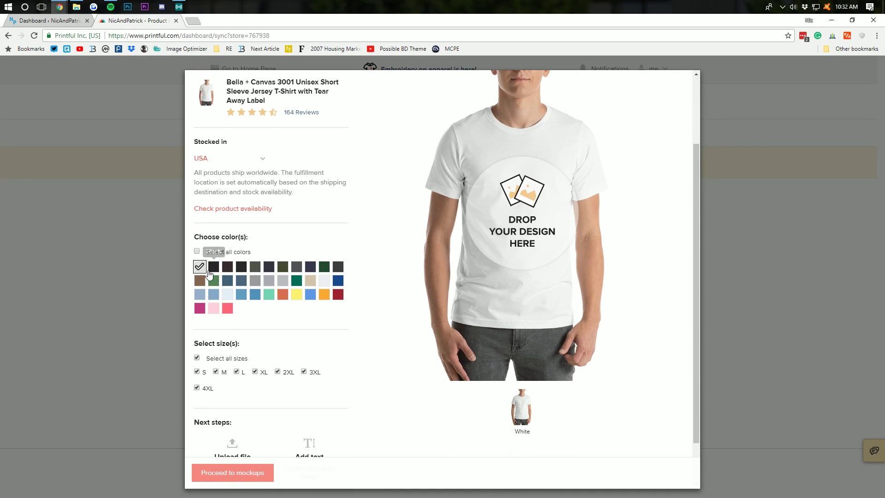
scroll(332, 342, down, 1)
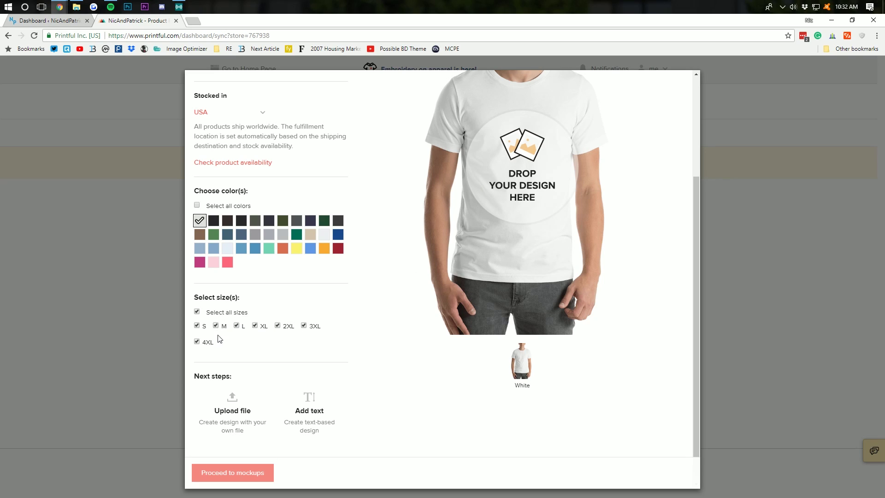
click(304, 388)
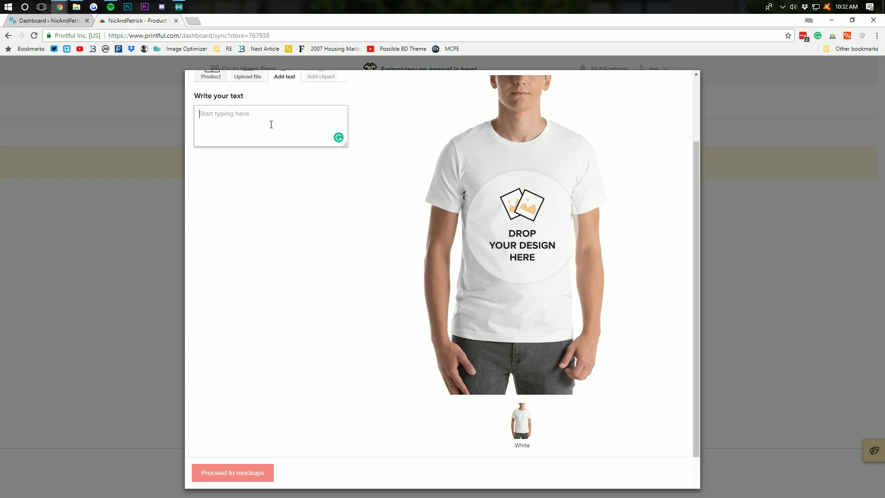
text(Nic)
scroll(271, 126, up, 1)
text(And)
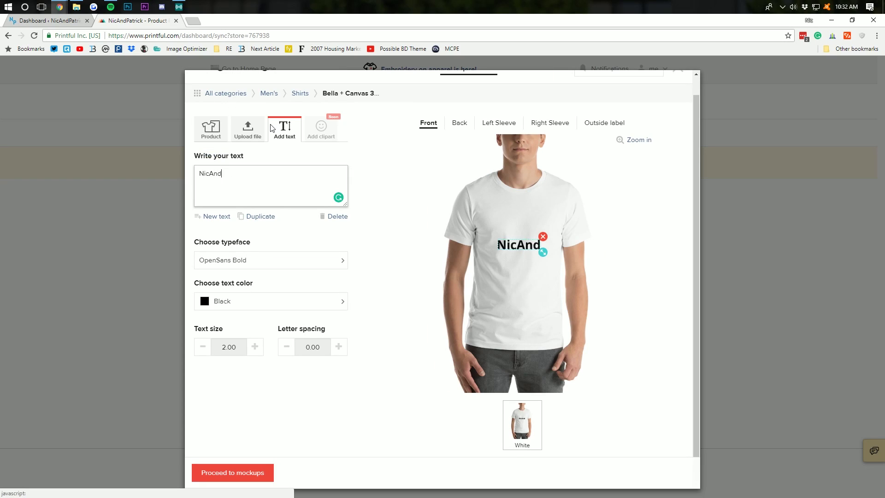
text(Patrick.com)
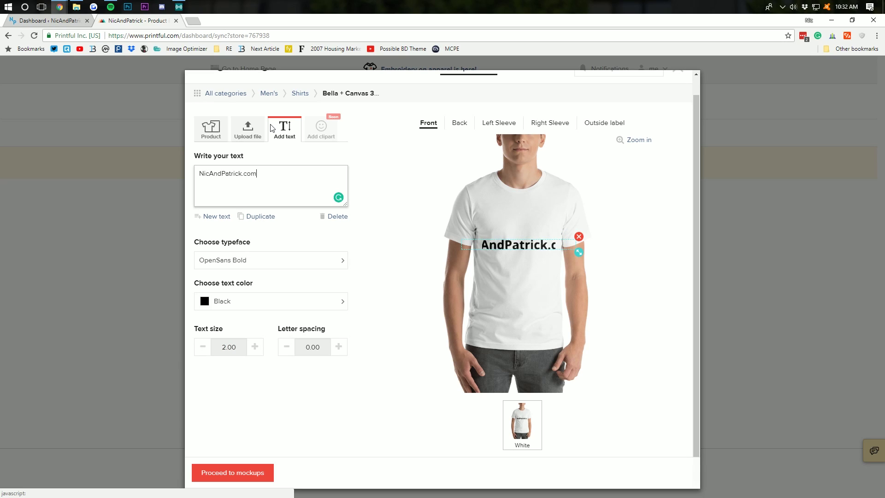
Step: Delete the '.com' ending so the shirt text reads NicAndPatrick
drag(241, 174, 257, 174)
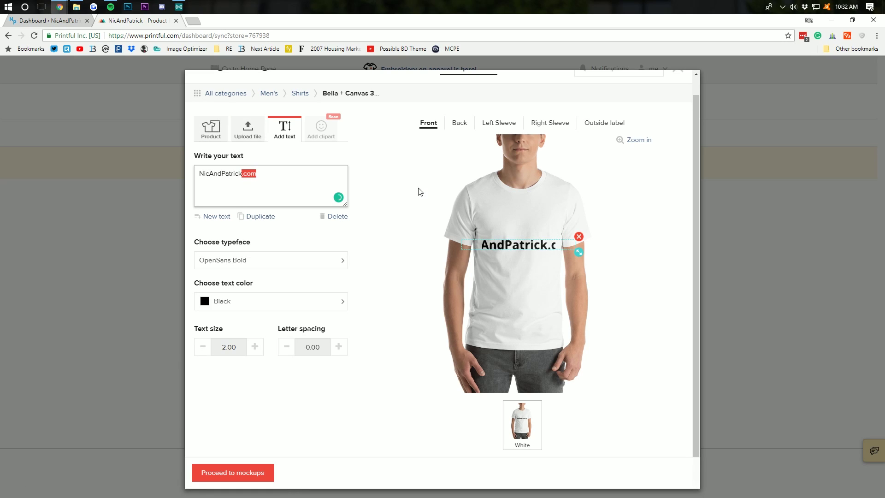
key(BackSpace)
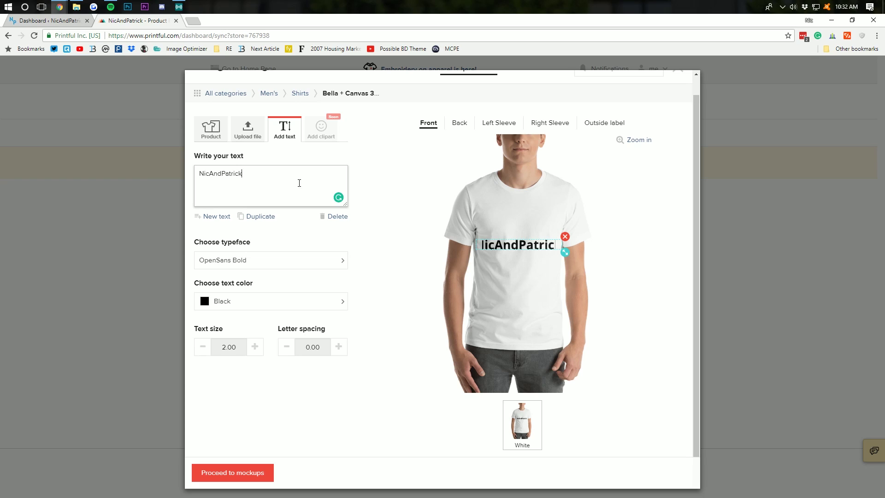
click(56, 22)
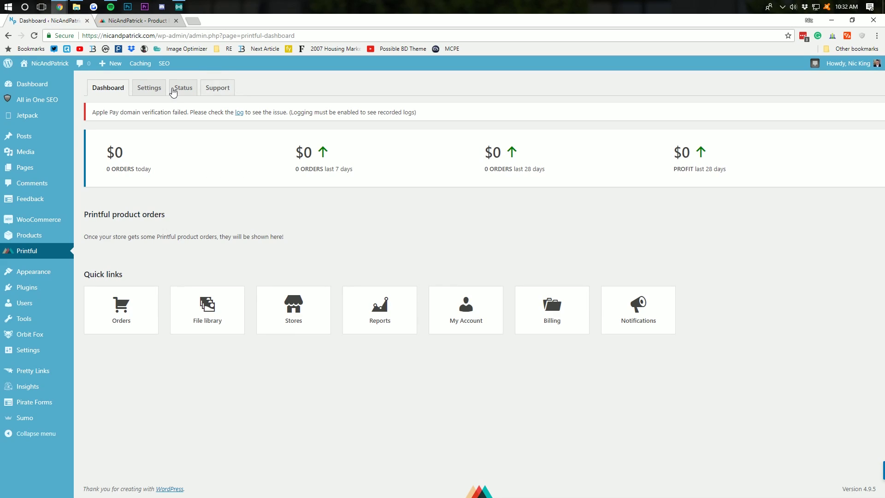
click(151, 24)
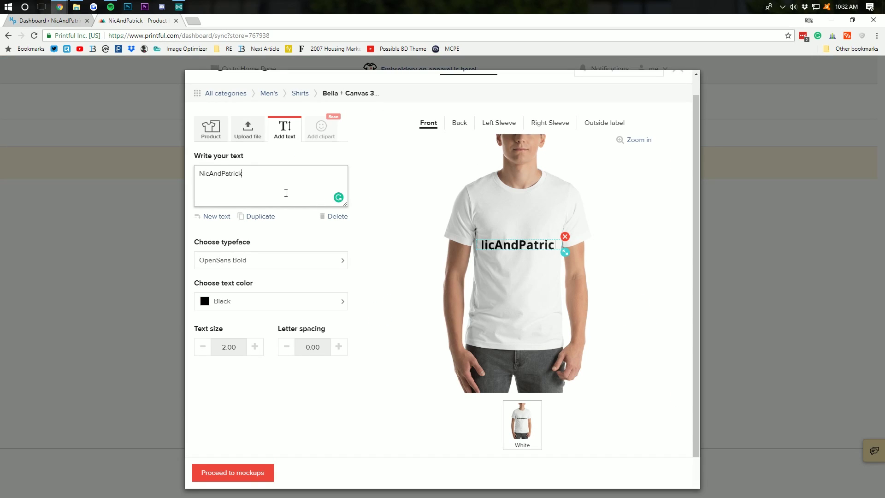
Step: Set the shirt text typeface to Oswald Bold and shrink the text
click(304, 262)
scroll(253, 193, down, 2)
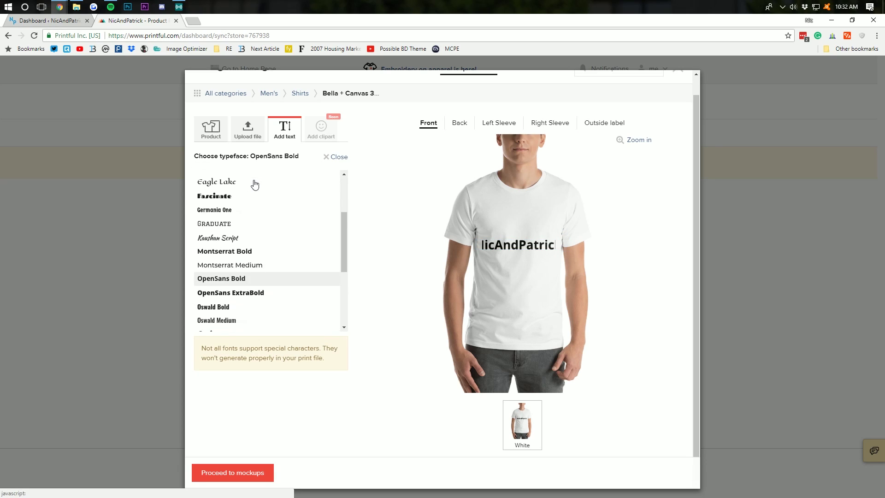
scroll(248, 226, down, 1)
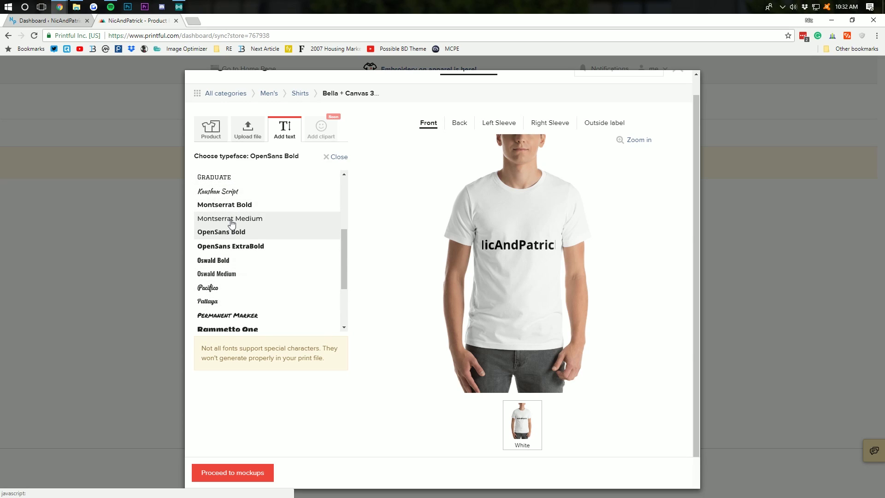
click(225, 261)
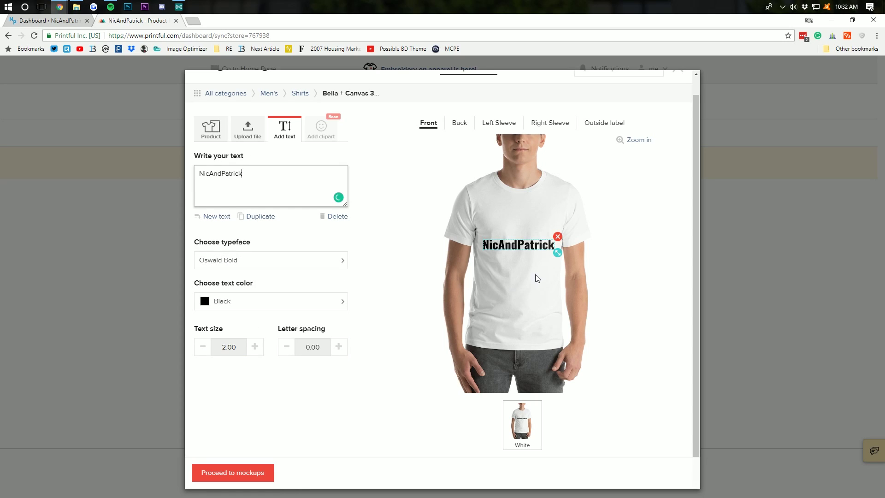
drag(556, 257, 534, 203)
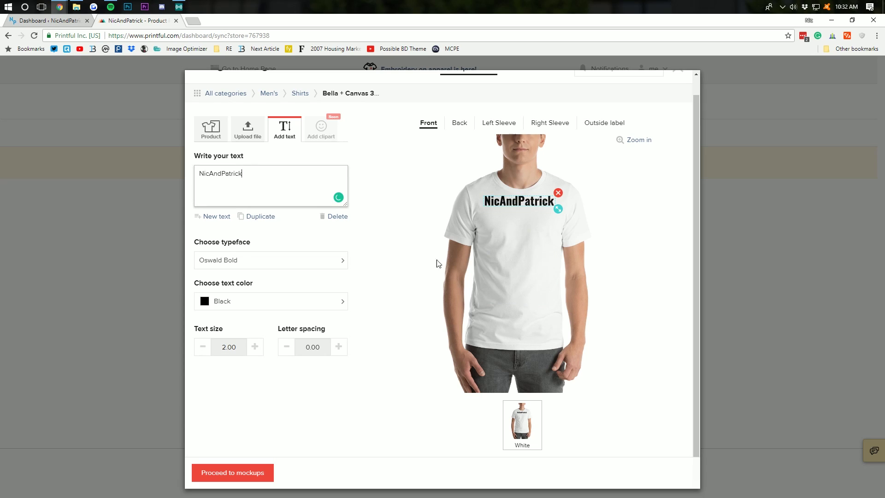
Step: Make the text Grey and move it slightly lower on the chest
click(291, 305)
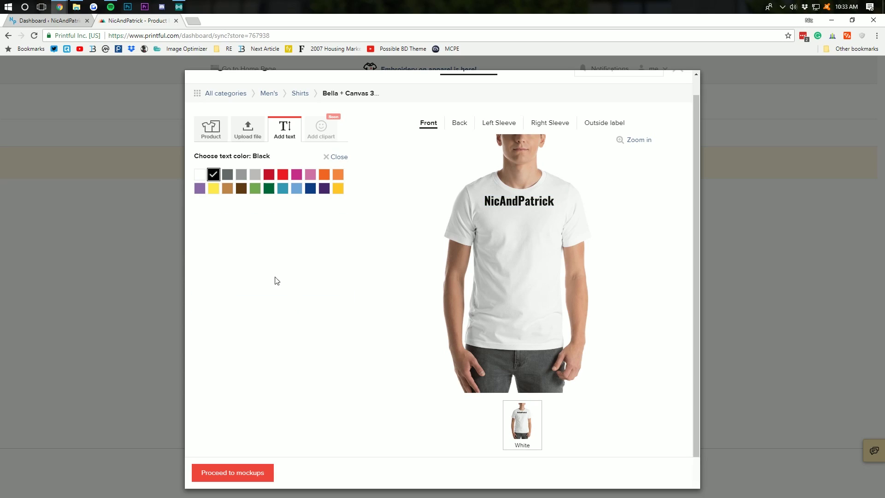
click(204, 176)
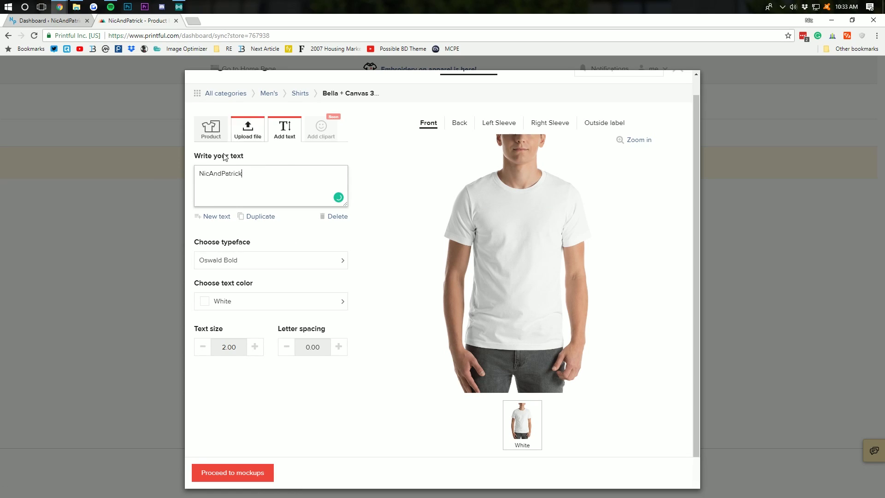
click(240, 302)
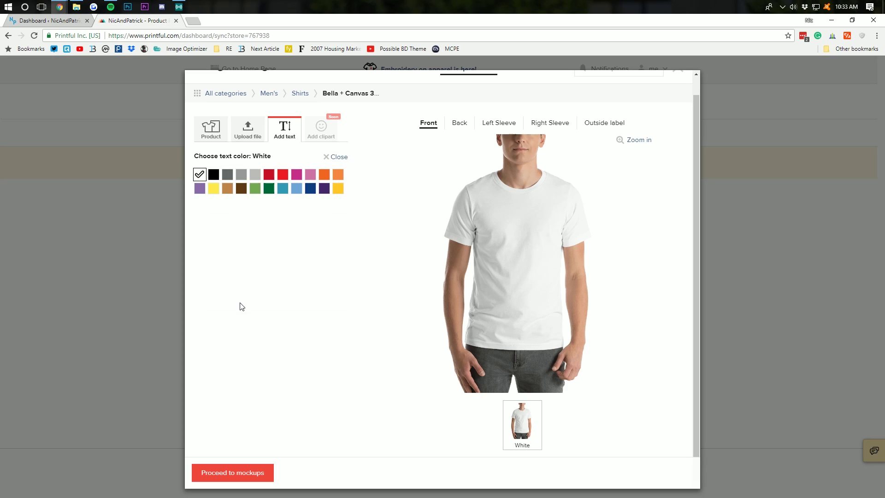
click(224, 178)
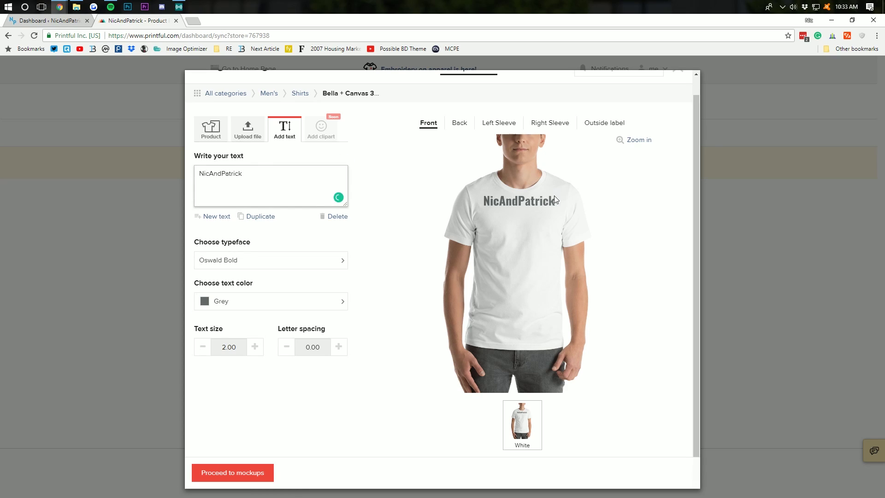
drag(540, 202, 540, 222)
click(539, 221)
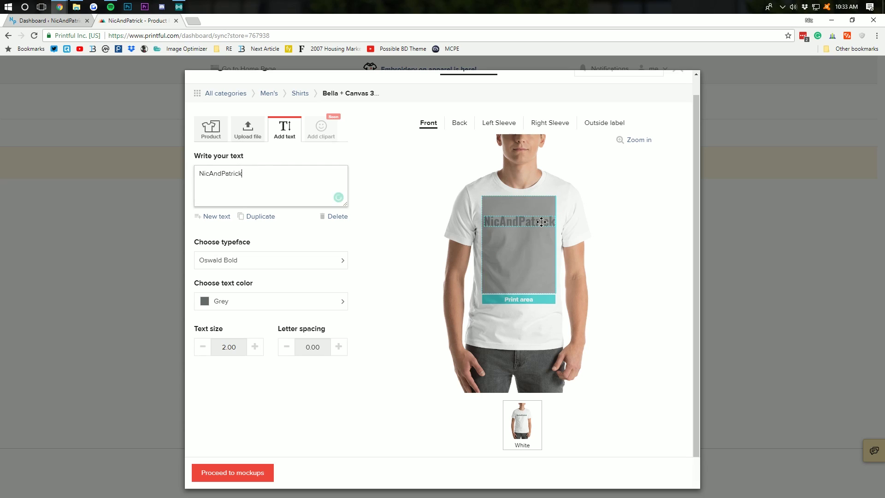
click(645, 244)
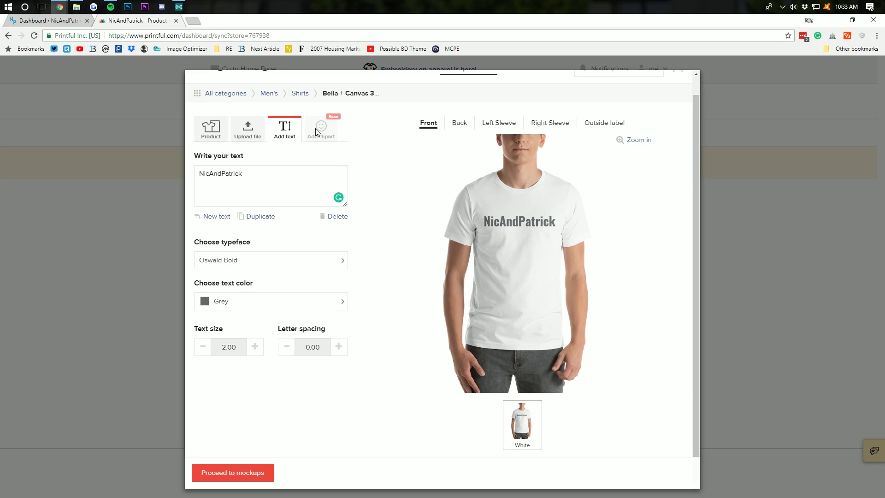
Step: Try shirt colours, adding Ash, Black and Black Heather alongside White
click(213, 128)
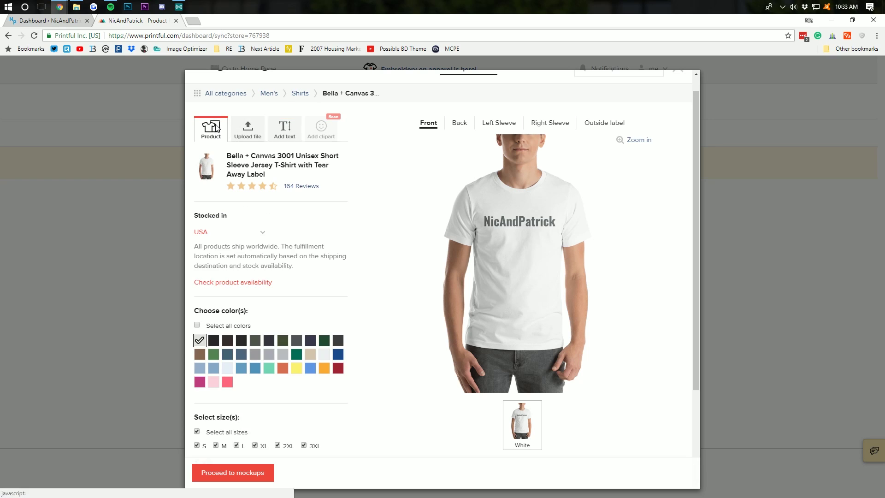
click(197, 325)
click(196, 326)
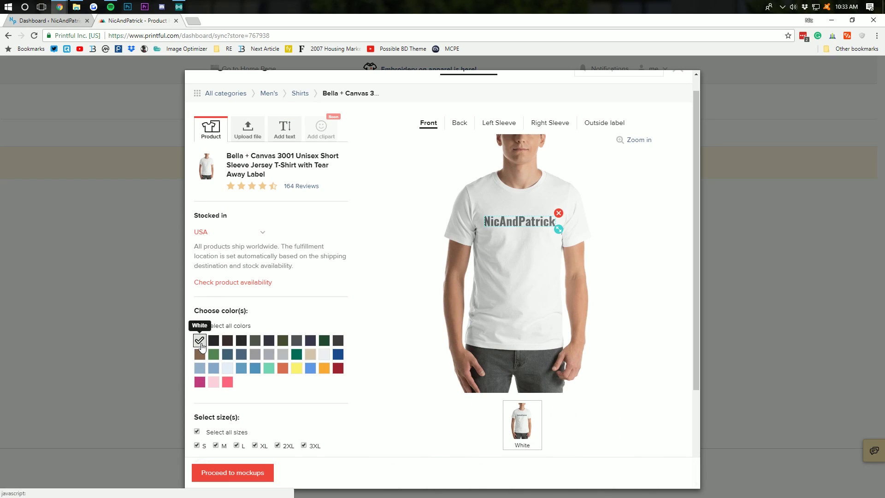
click(228, 370)
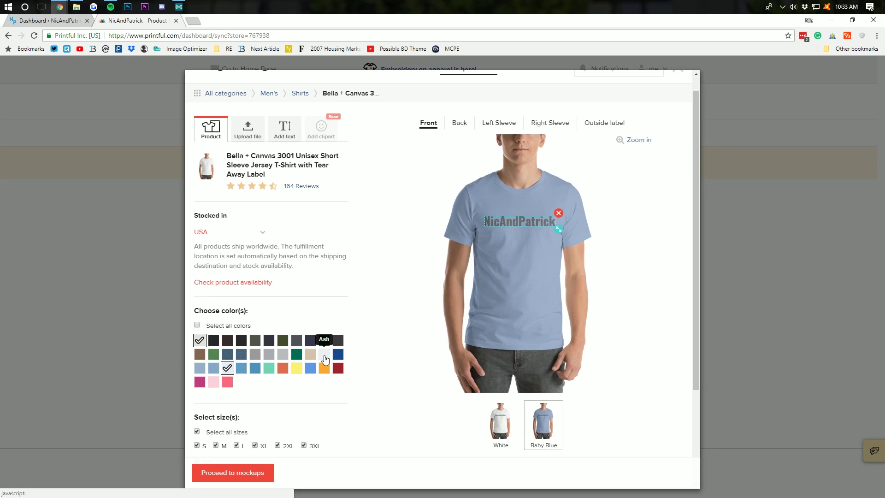
click(229, 367)
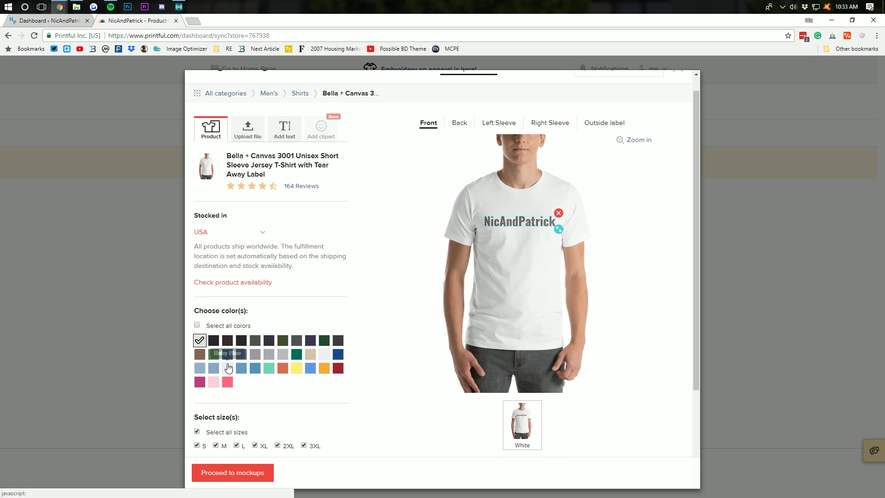
click(323, 356)
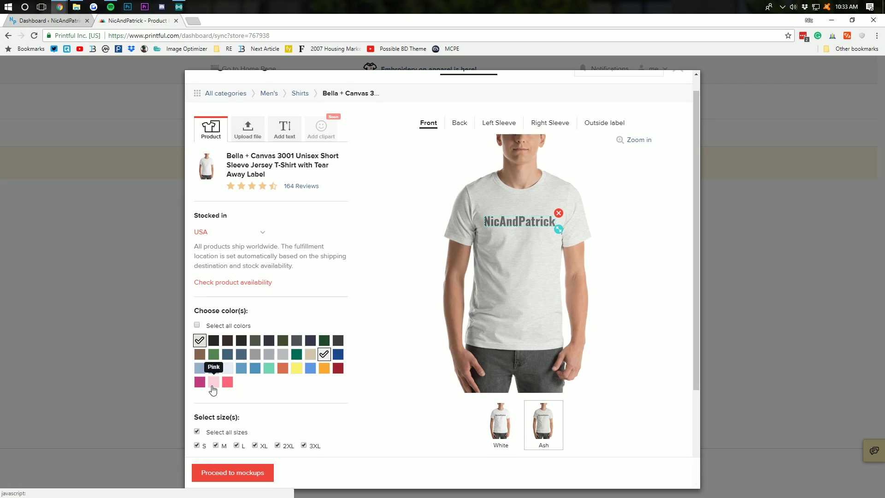
click(213, 340)
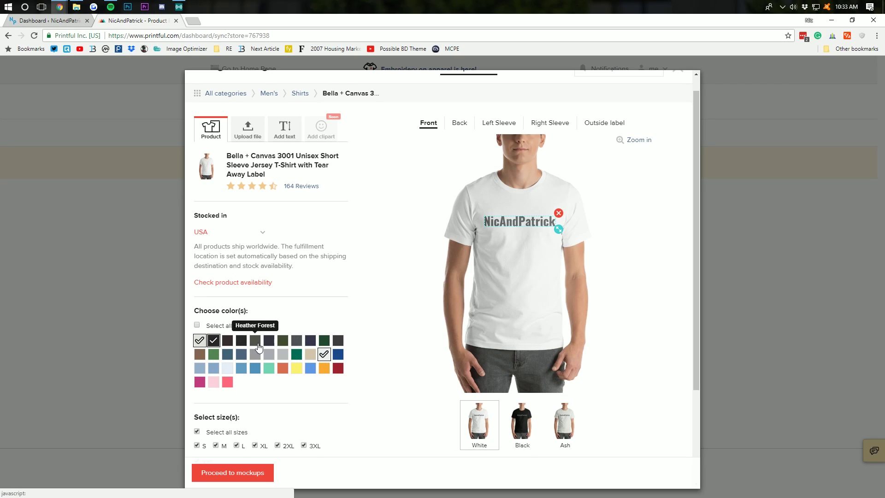
click(258, 344)
click(258, 346)
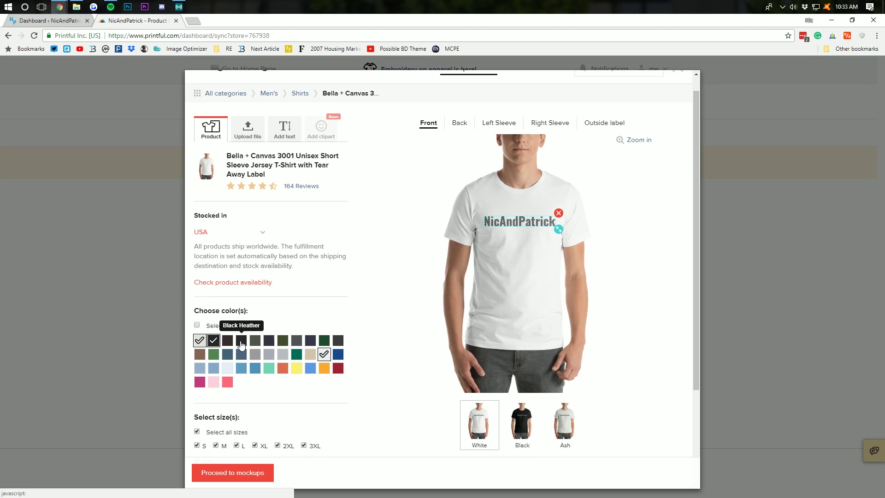
click(241, 343)
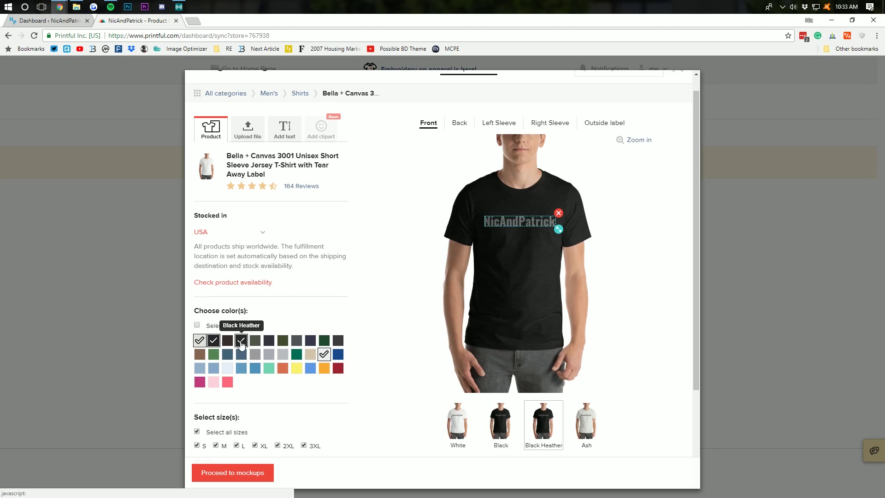
click(214, 346)
click(213, 346)
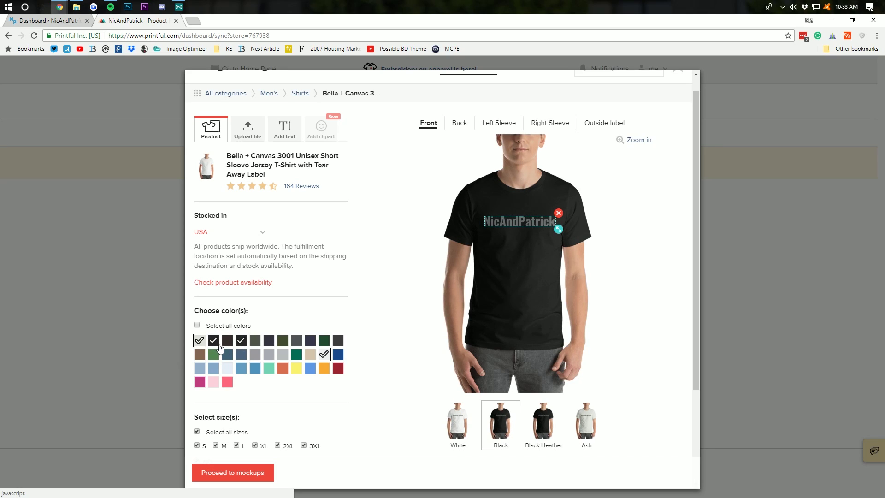
click(245, 346)
click(245, 345)
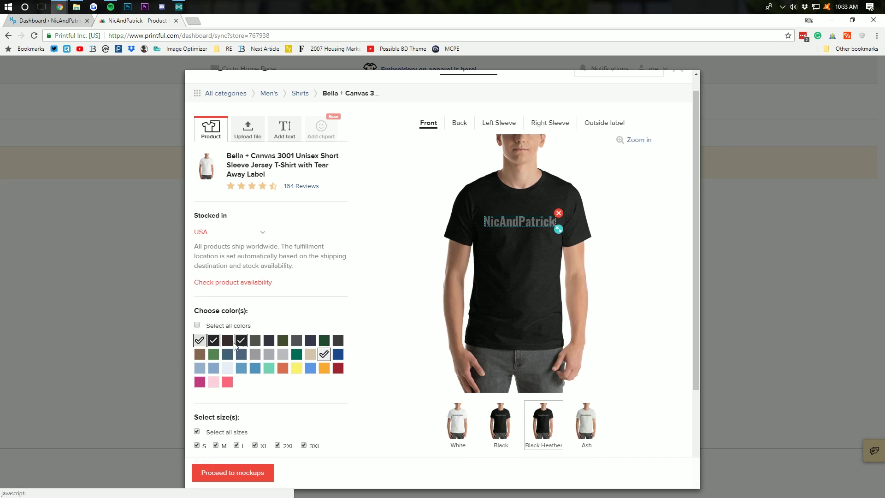
Step: Drop Black and other trial colours, leaving White, Black Heather and Ash with sizes S–4XL checked
click(213, 343)
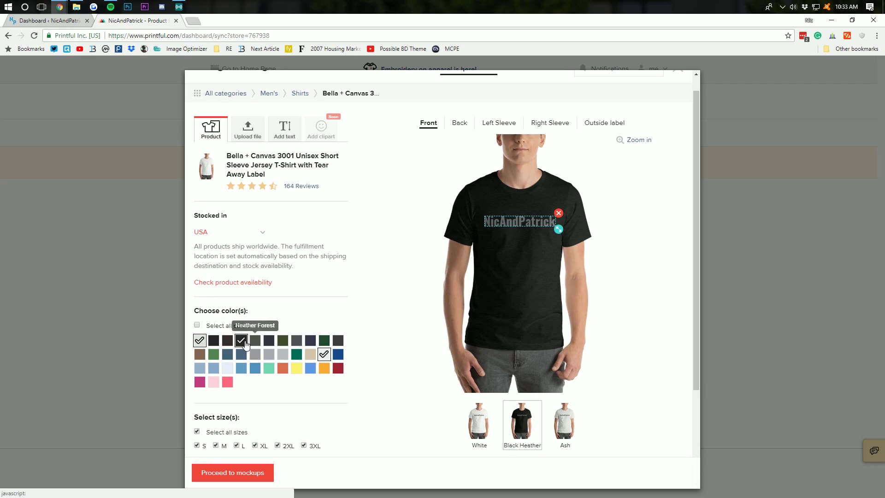
click(297, 341)
click(298, 344)
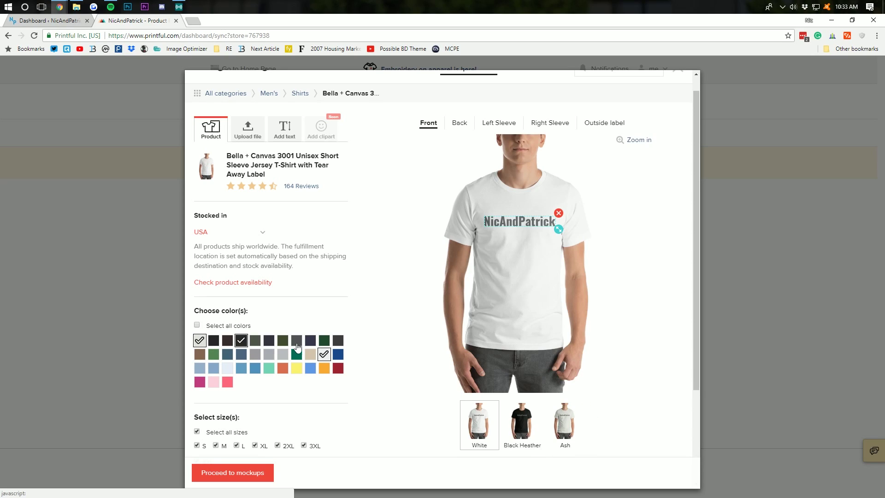
click(338, 345)
click(338, 345)
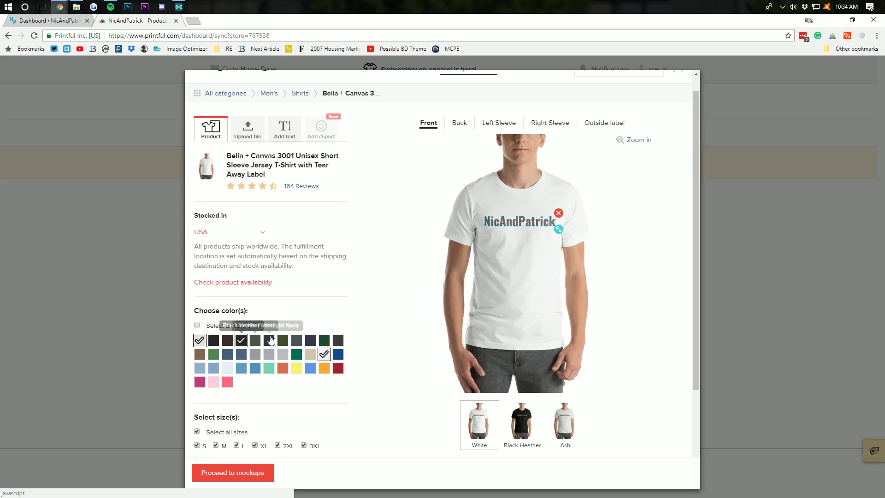
click(324, 355)
click(324, 354)
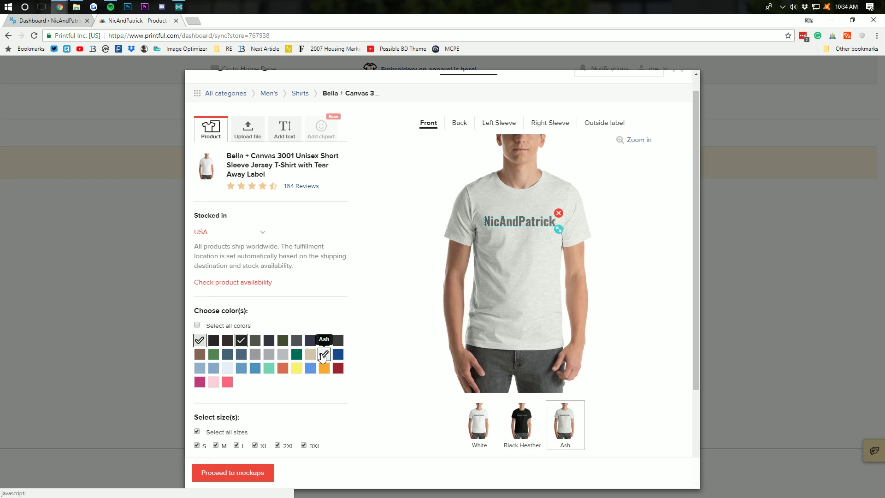
scroll(268, 378, down, 3)
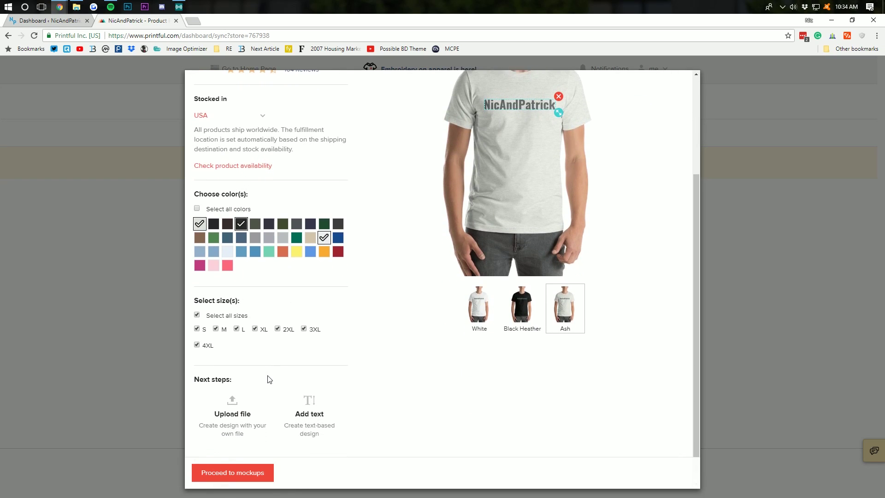
scroll(271, 361, up, 4)
scroll(275, 361, down, 3)
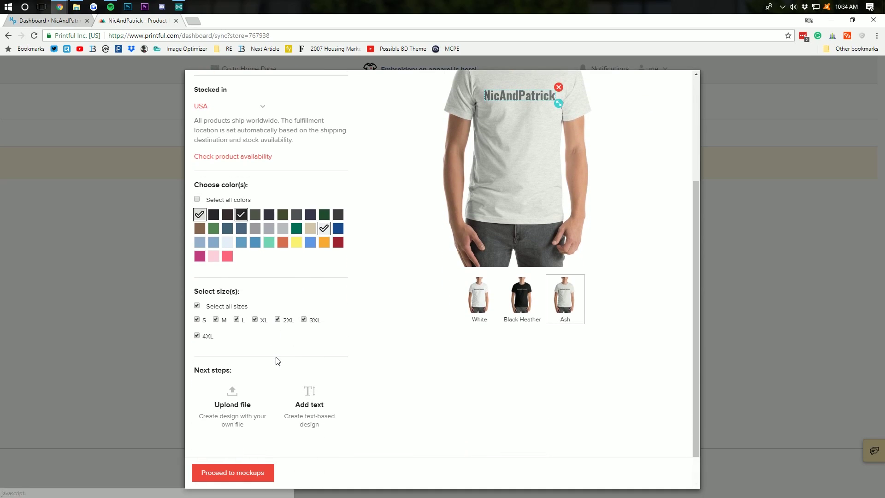
scroll(277, 360, up, 3)
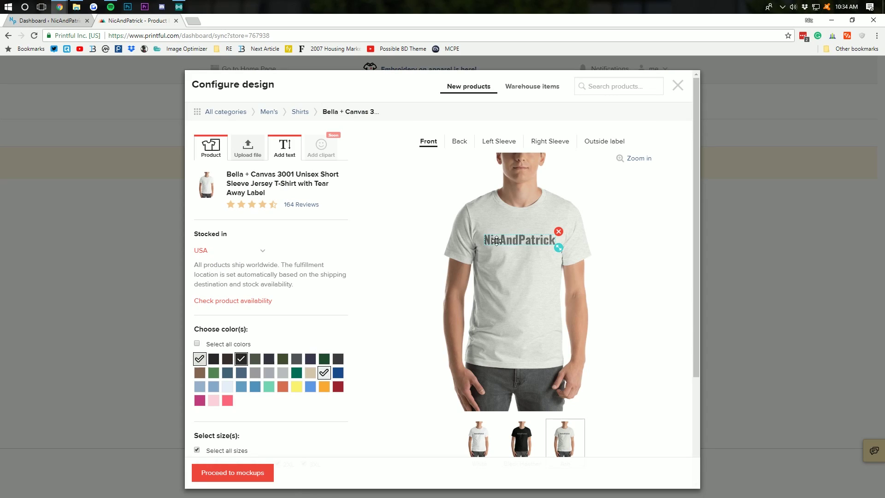
scroll(421, 247, down, 3)
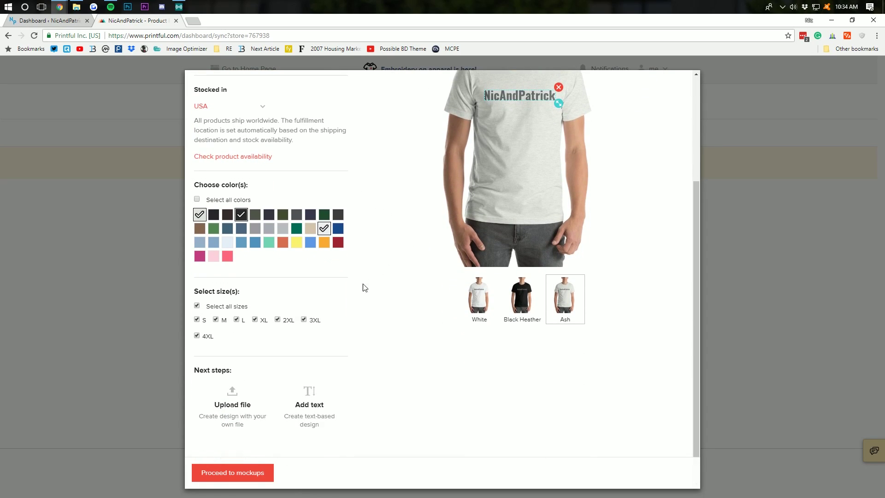
Step: Compare Flat, Wrinkled and Men's mockup styles, settling on Men's mockups with White as main image
click(228, 476)
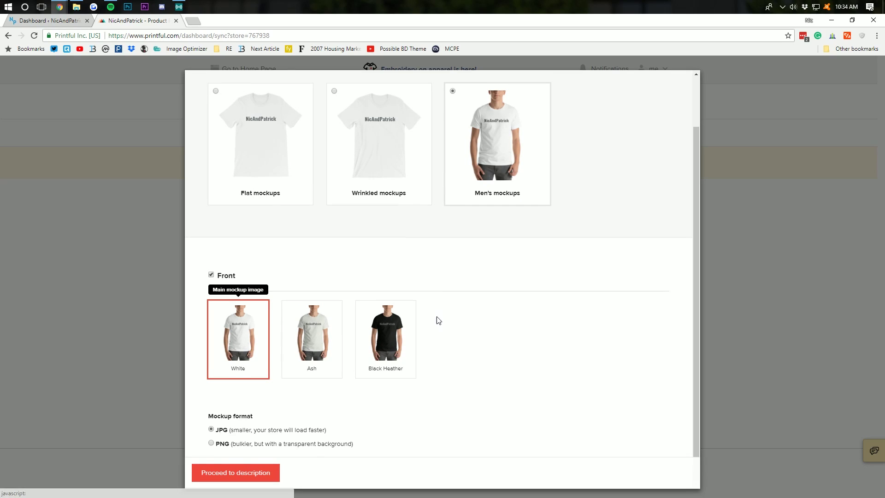
click(233, 192)
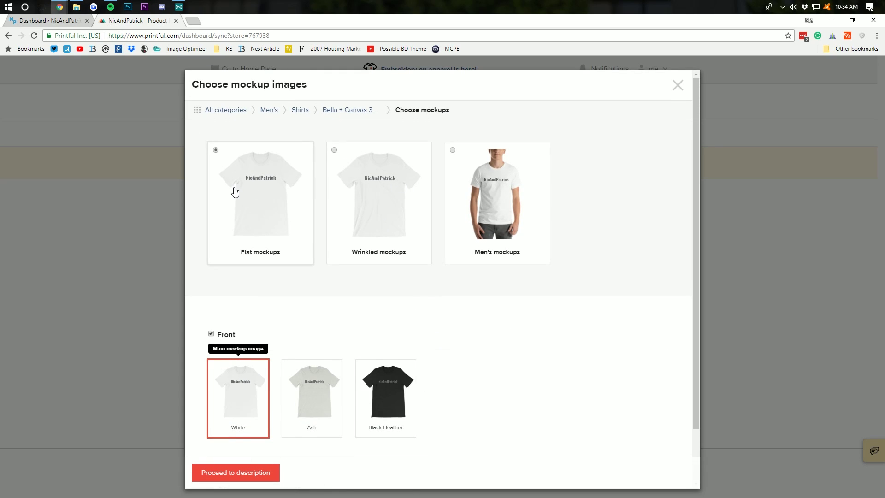
click(393, 206)
click(477, 219)
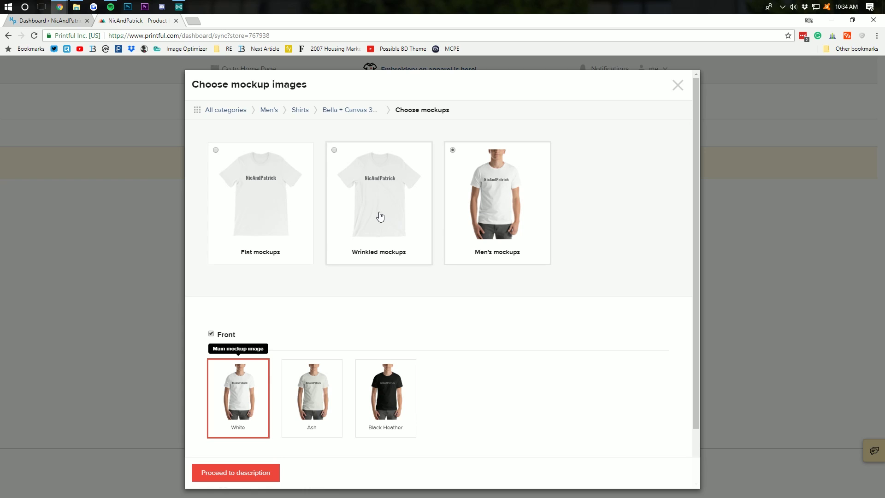
click(380, 216)
click(479, 212)
scroll(399, 218, down, 1)
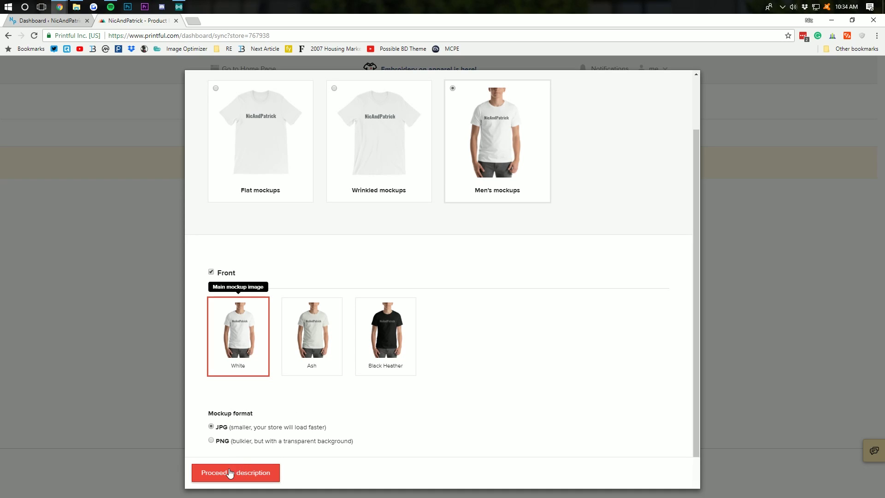
scroll(359, 323, up, 1)
click(388, 193)
click(300, 208)
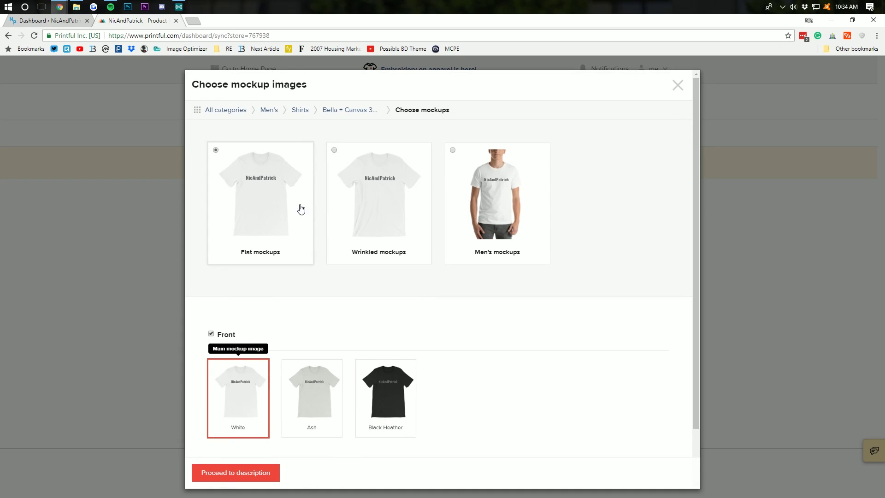
click(470, 207)
click(358, 217)
click(301, 210)
click(361, 219)
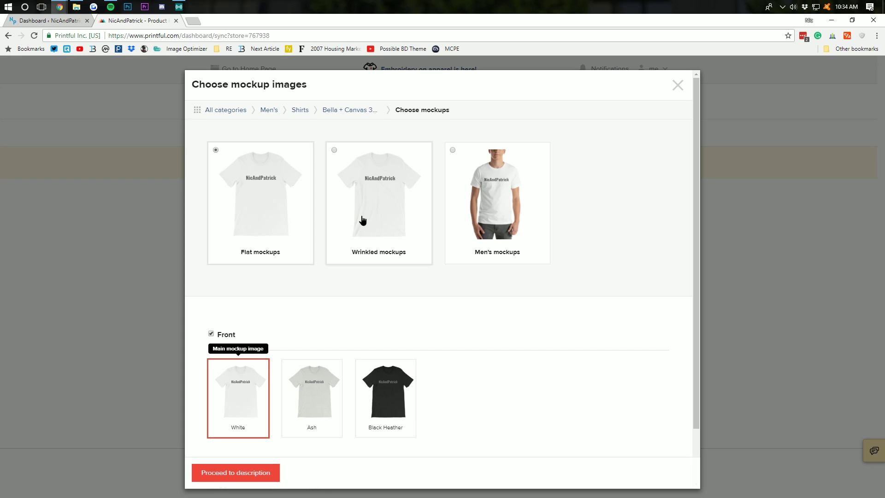
click(480, 218)
click(405, 228)
click(488, 228)
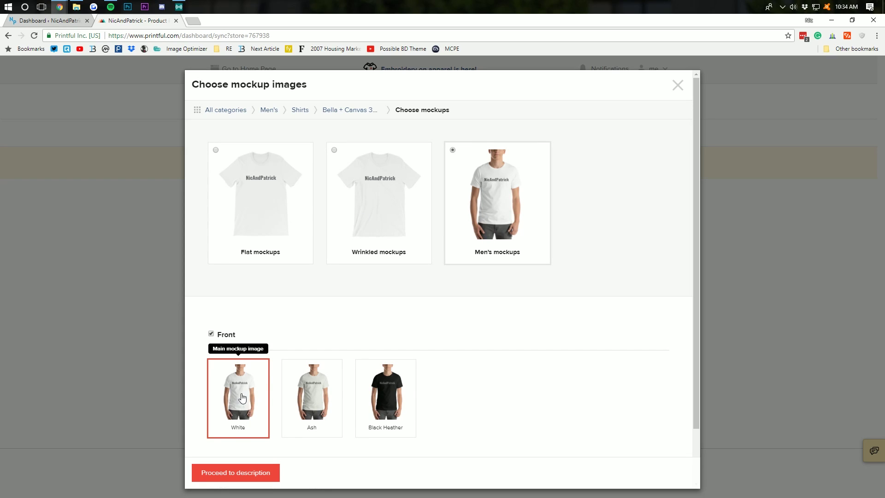
Step: Rename the product title to 'NicAndPatrick Logo Shirt'
click(234, 473)
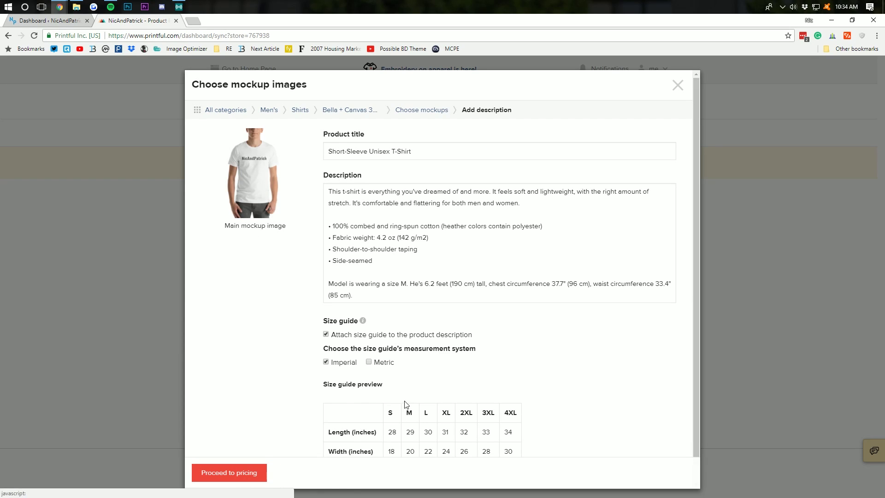
triple_click(399, 152)
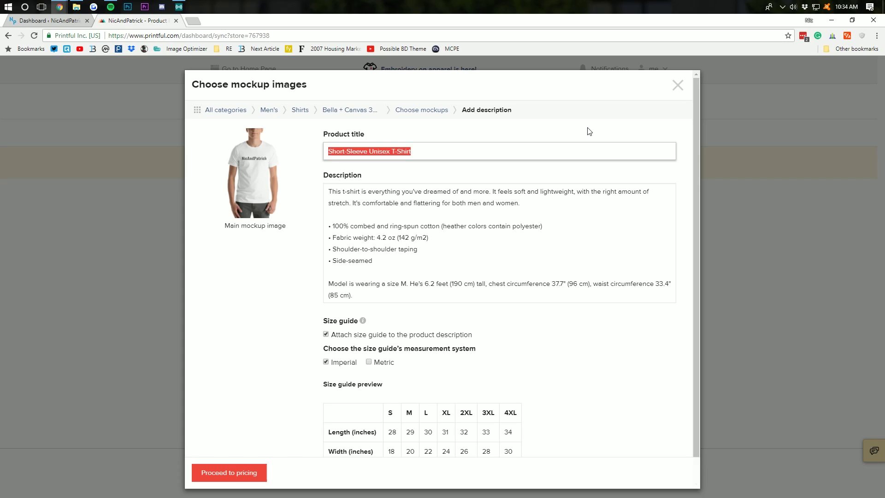
text(NicAndP)
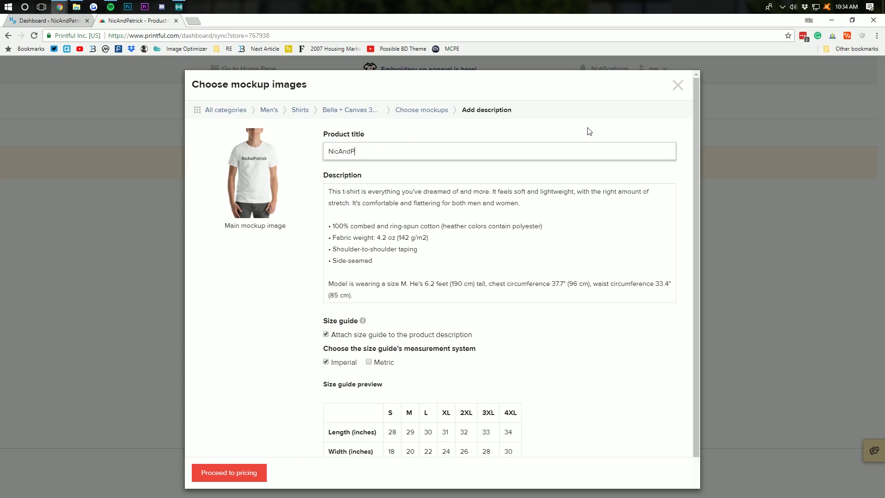
text(atrick Logo Shirt)
Step: Replace the description's opening paragraph with pasted text about repping the NicAndPatrick logo
click(360, 192)
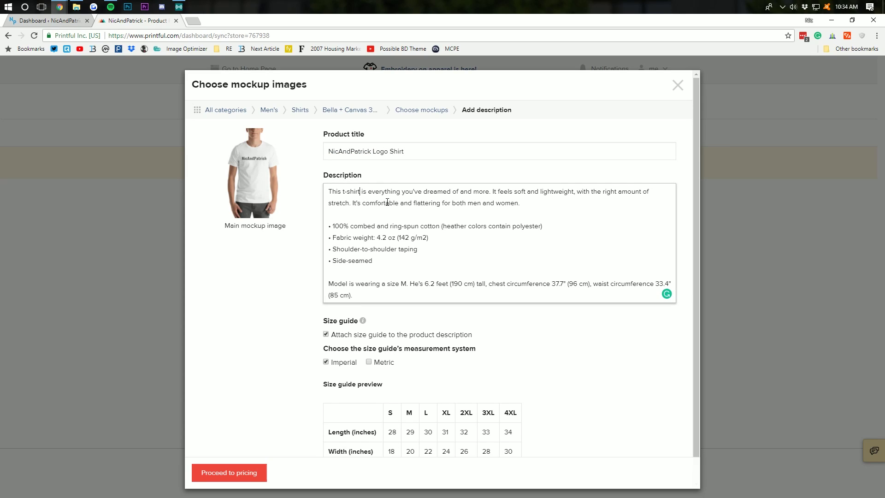
drag(331, 191, 573, 191)
click(538, 208)
drag(523, 203, 328, 191)
click(533, 205)
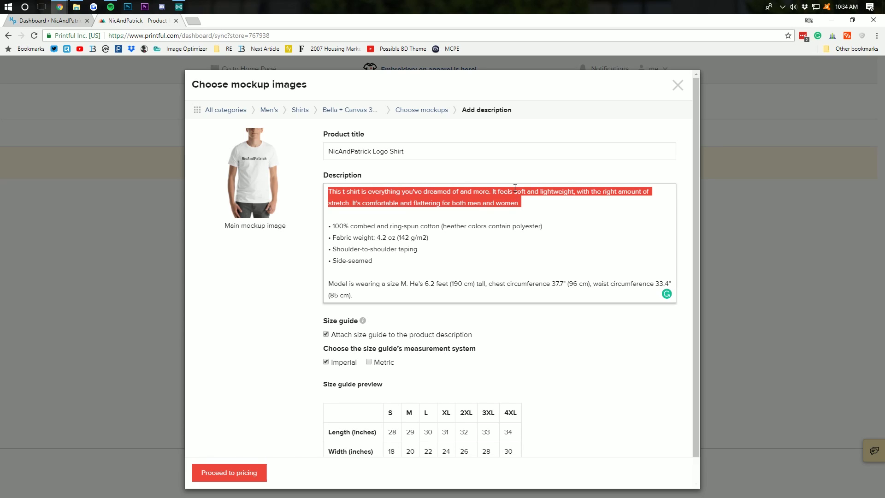
text(Rep the NicAndPatrick logo everywhere you go! I honestly don't know why you would want to, but buying this shirt does support what we do so at least you'll have that going for you.)
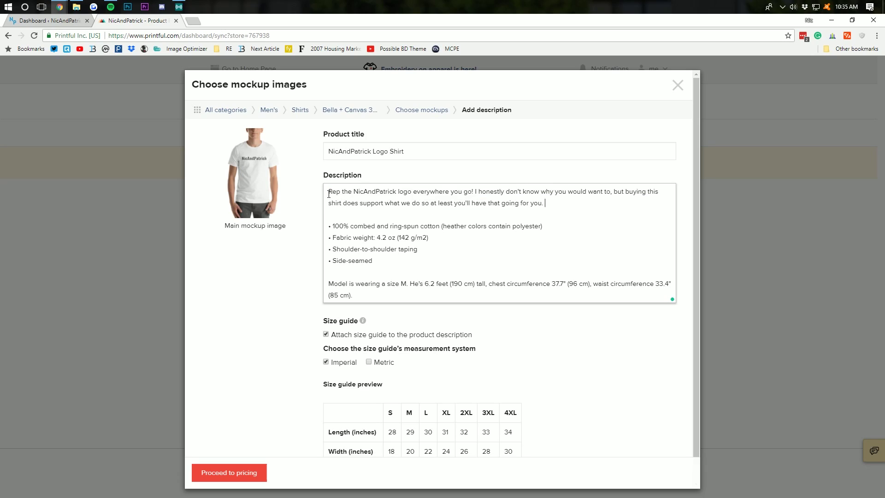
Step: Review the new description's paragraph, fabric bullets and model size and measurement lines
drag(328, 191, 489, 192)
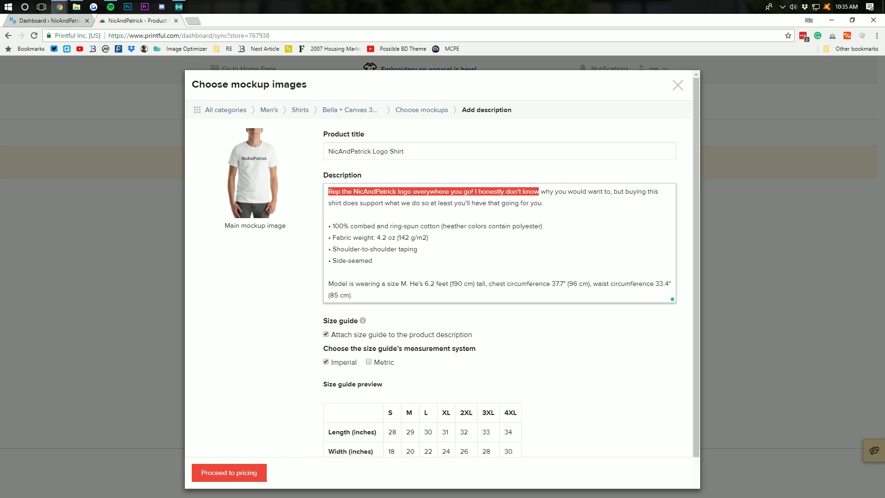
mouse_move(539, 192)
mouse_down()
mouse_move(648, 192)
mouse_move(379, 202)
mouse_move(547, 203)
mouse_up()
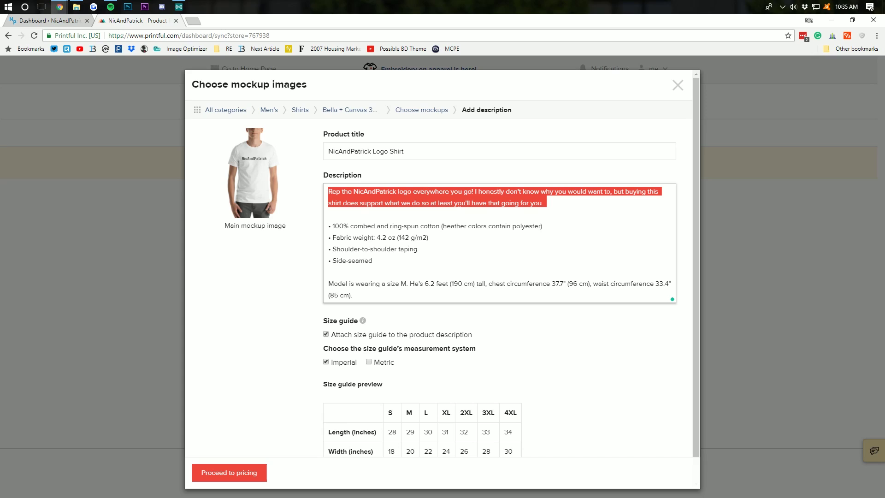
click(459, 210)
drag(333, 225, 408, 237)
click(402, 226)
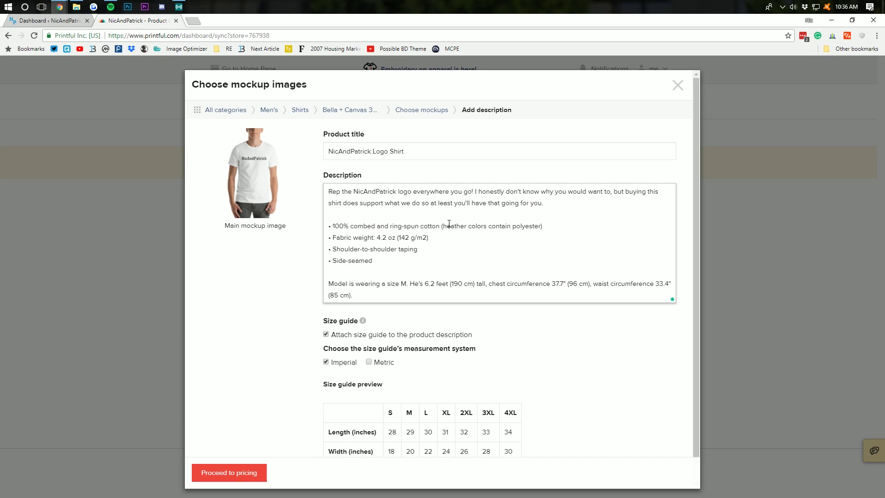
drag(449, 226, 509, 226)
click(510, 226)
drag(336, 237, 428, 238)
click(423, 238)
scroll(378, 259, down, 1)
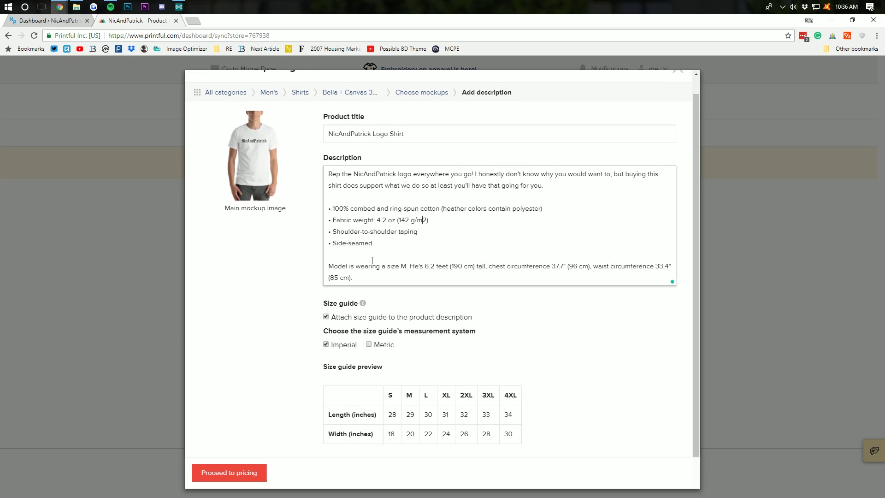
drag(376, 241, 316, 246)
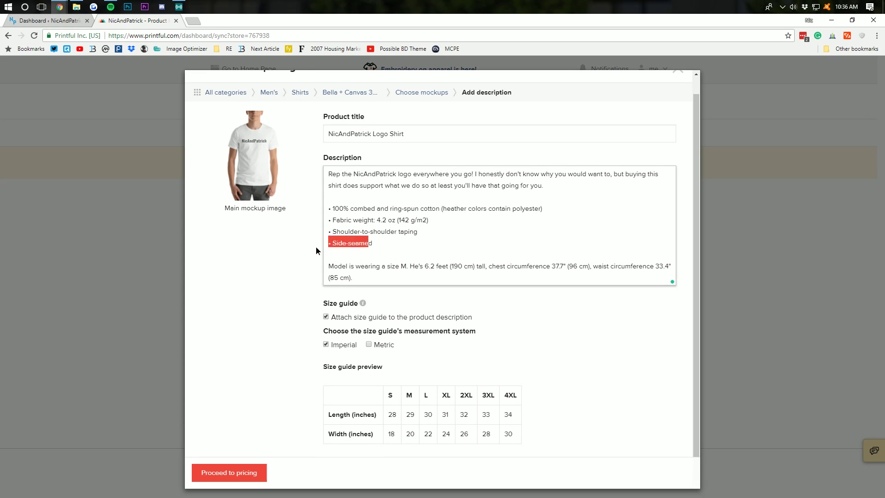
click(344, 244)
drag(418, 231, 327, 233)
click(357, 231)
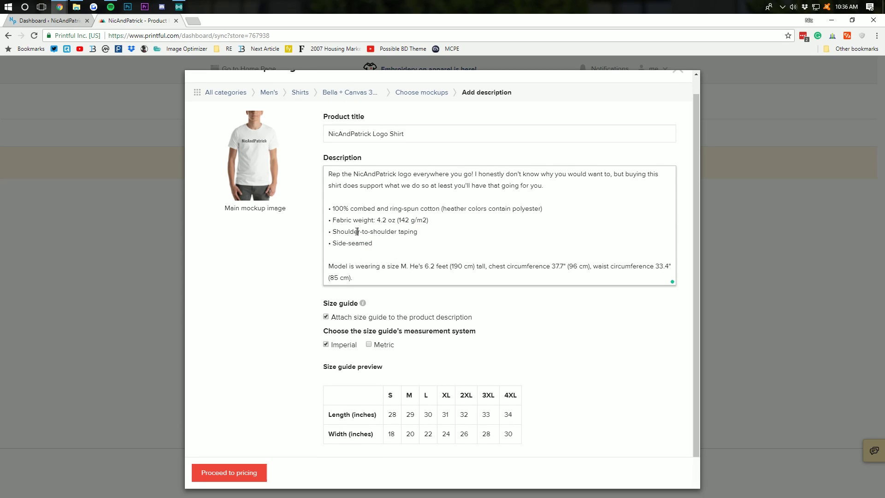
drag(355, 271, 443, 266)
click(386, 267)
click(420, 267)
click(442, 265)
drag(516, 266, 353, 278)
click(579, 266)
click(223, 474)
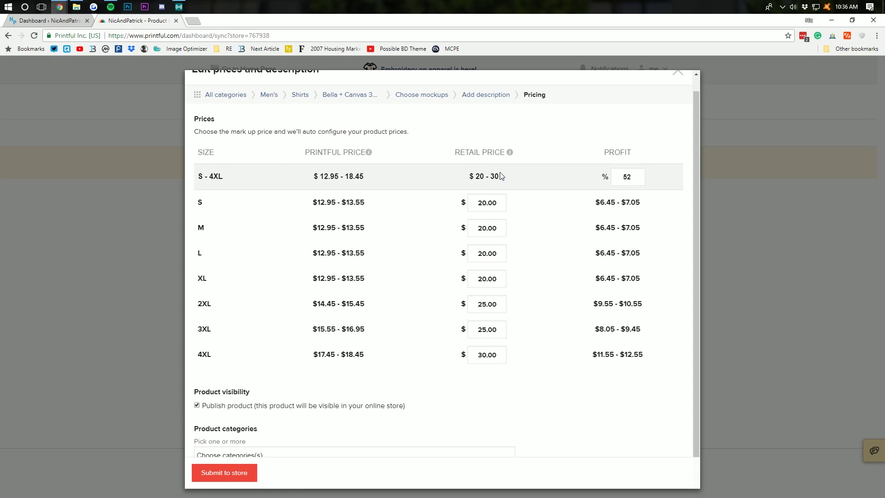
double_click(497, 206)
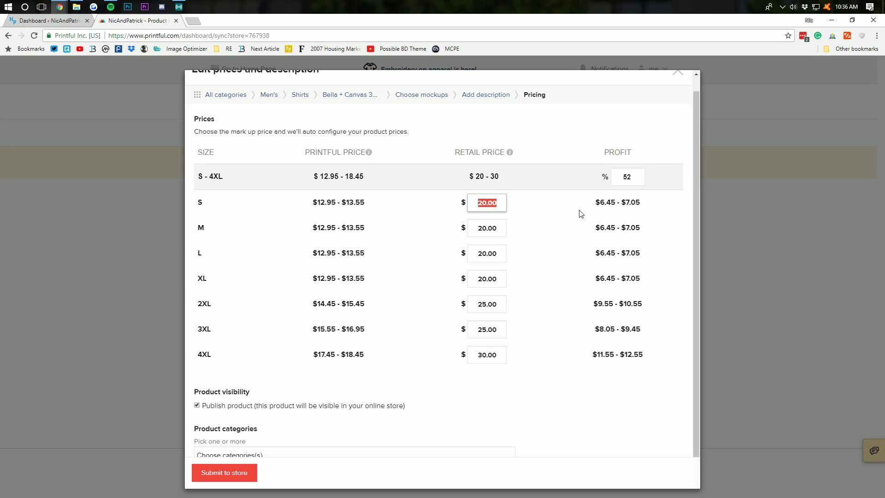
text(19.99)
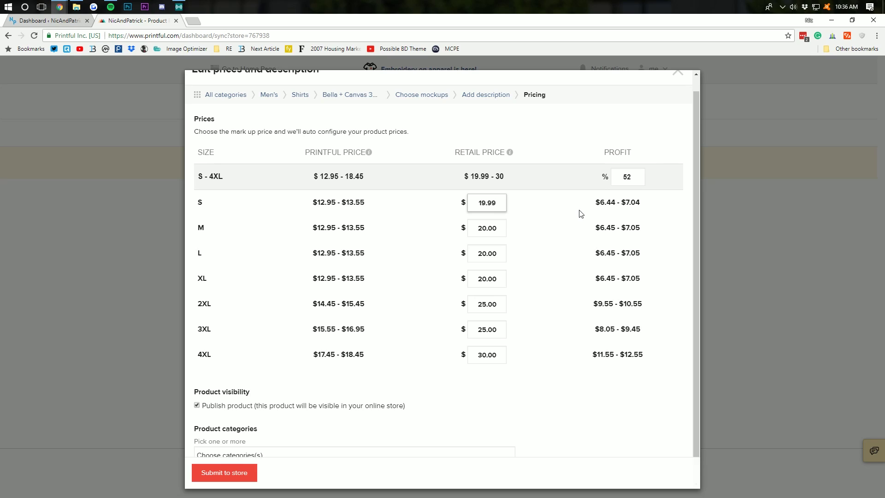
key(Tab)
text(19.99)
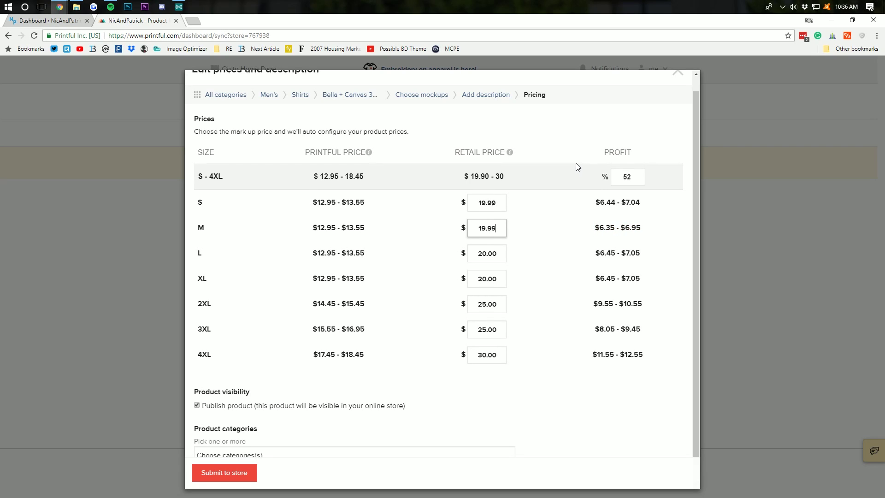
key(Tab)
text(19)
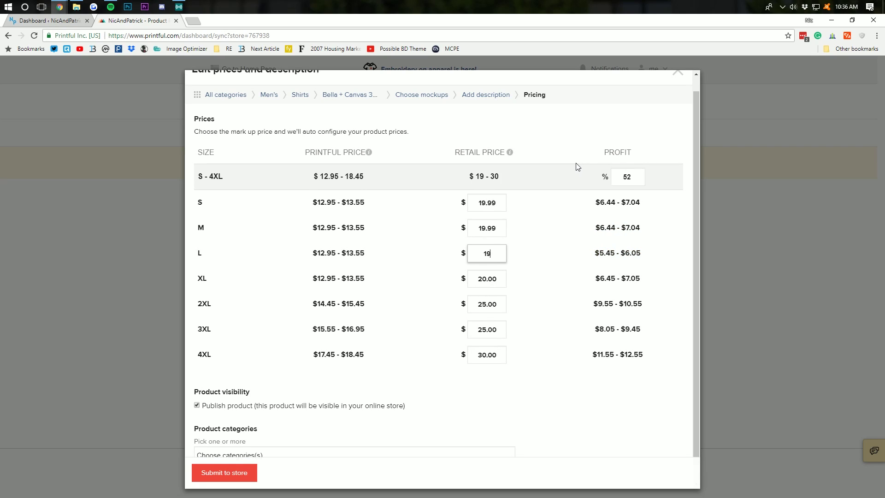
text(.99)
key(Tab)
text(19)
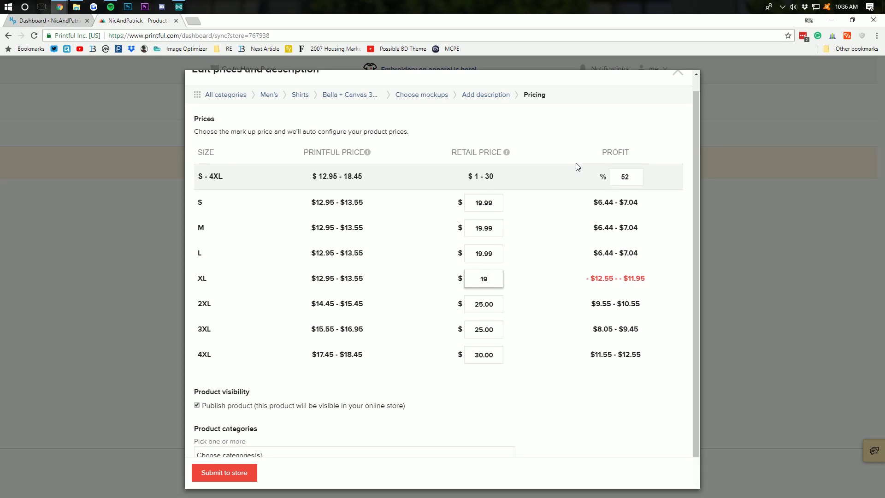
text(.99)
key(Tab)
text(1)
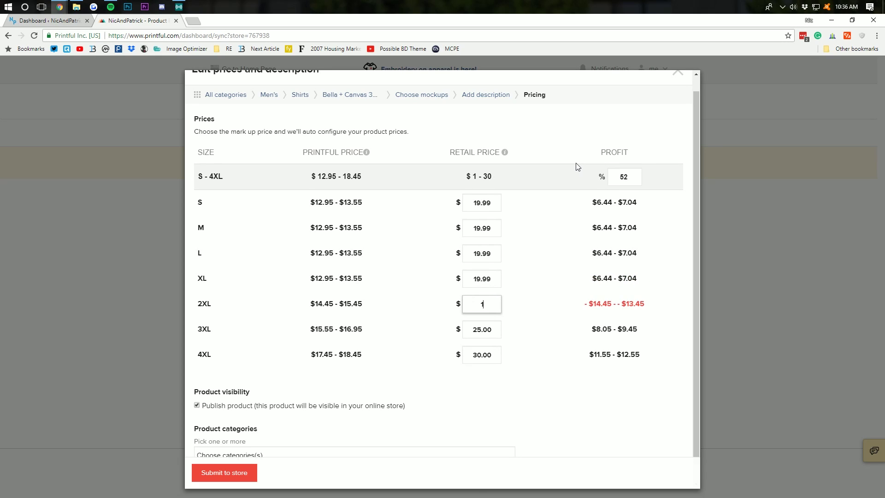
text(9.99)
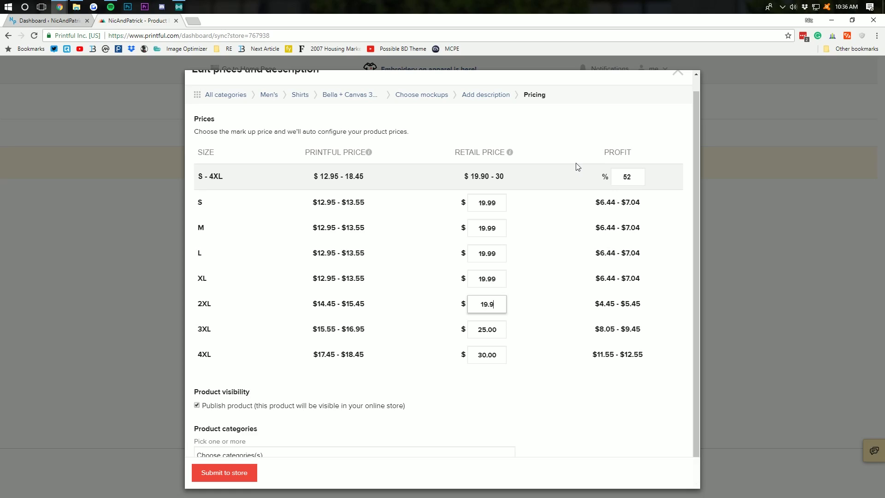
key(Tab)
text(19)
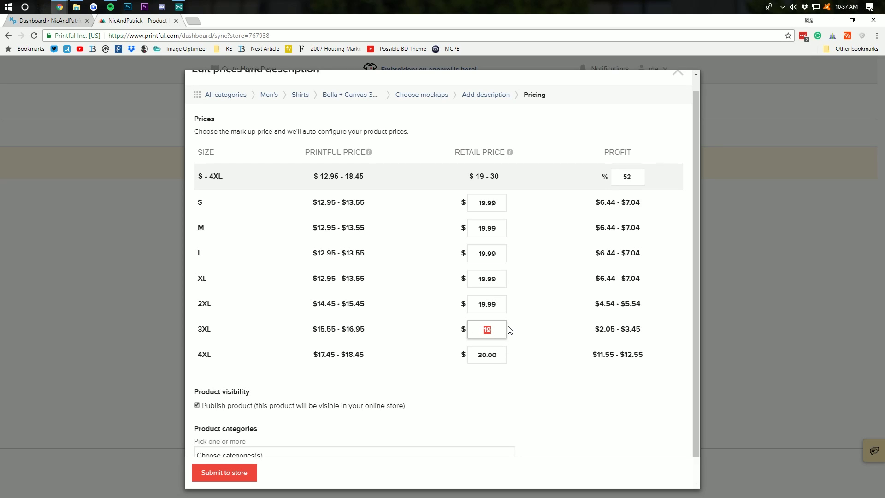
text(20.99)
key(Tab)
text(21.99)
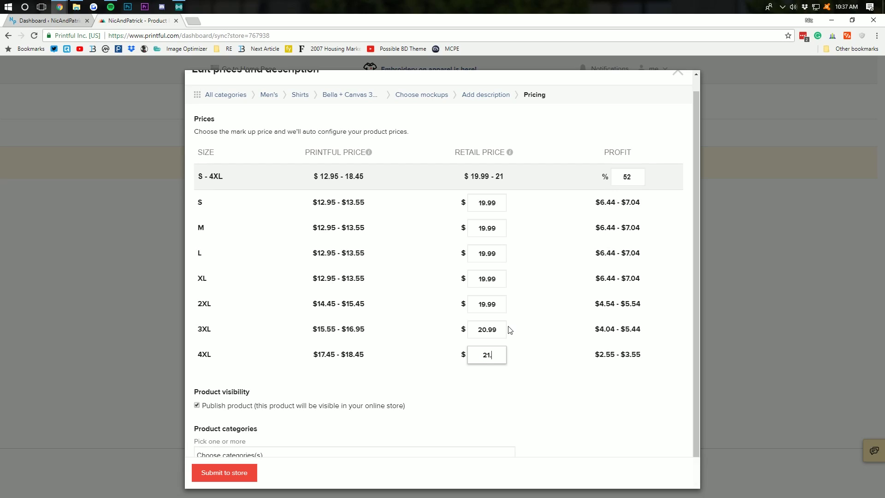
click(553, 338)
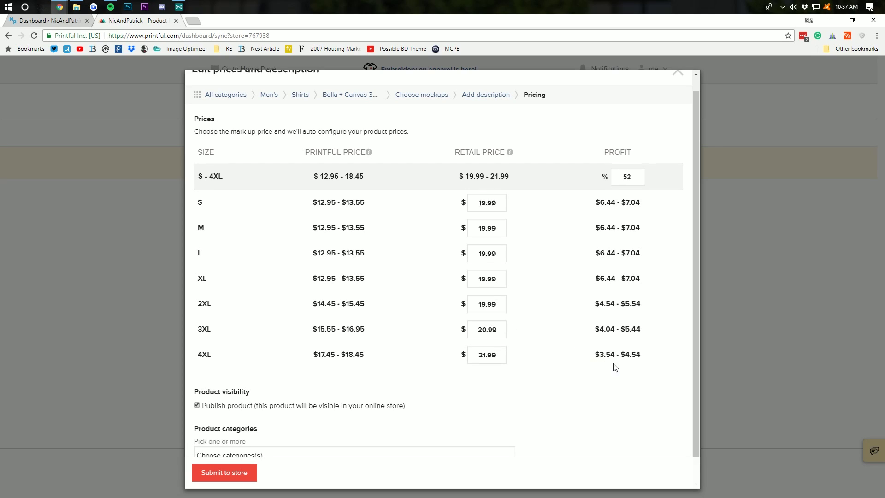
drag(663, 354, 592, 352)
click(650, 353)
drag(650, 353, 581, 352)
drag(642, 292, 239, 224)
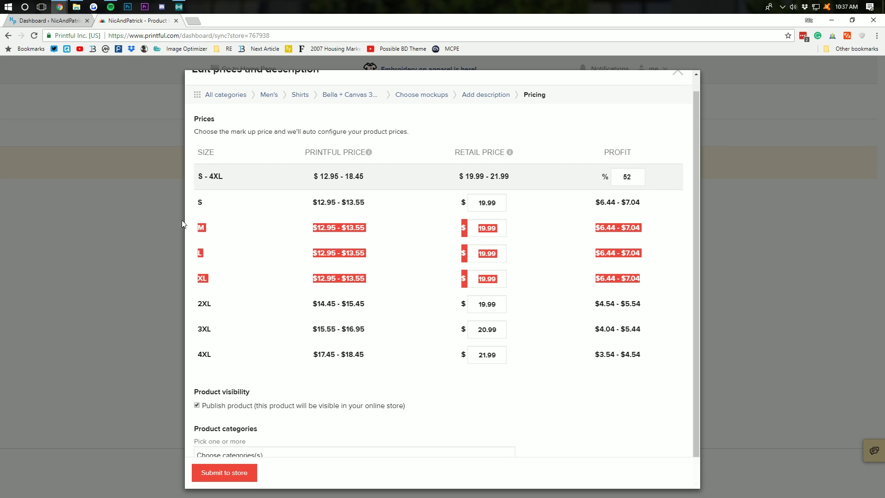
click(296, 321)
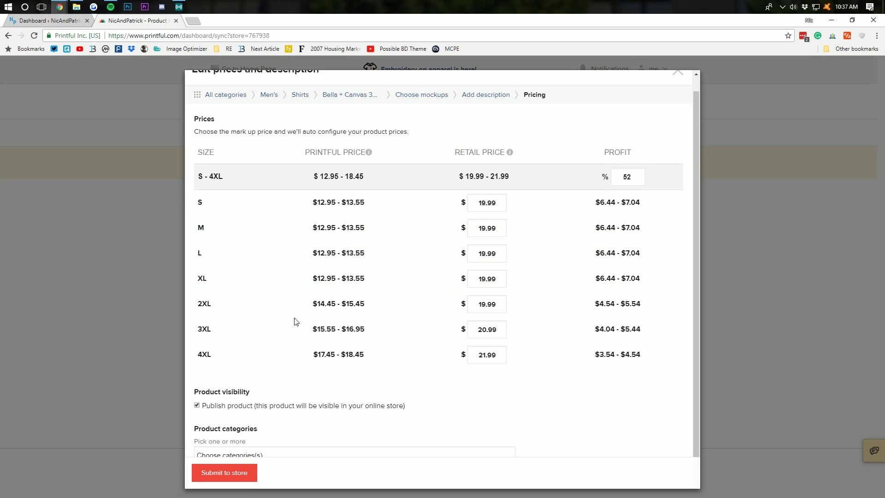
drag(191, 311, 201, 336)
drag(313, 203, 361, 203)
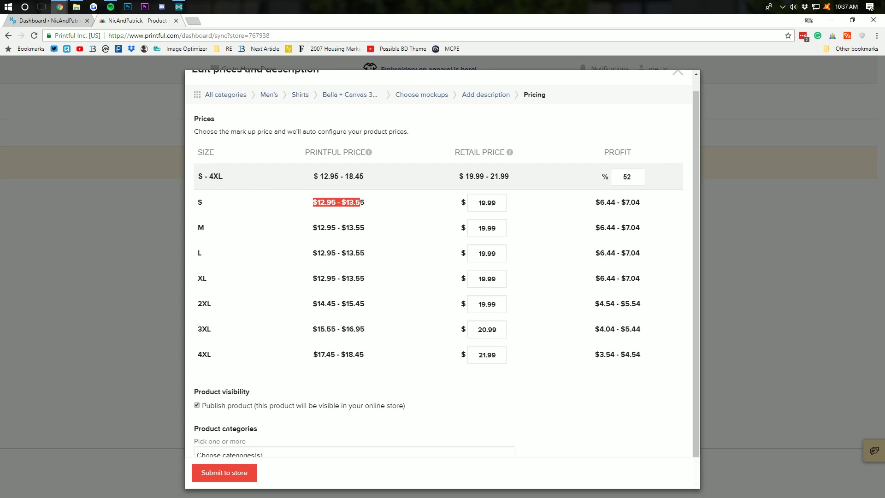
click(371, 321)
Step: Set the logo shirt's category to Uncategorized after T-Shirts finds no match, then submit it to the store
scroll(417, 229, down, 1)
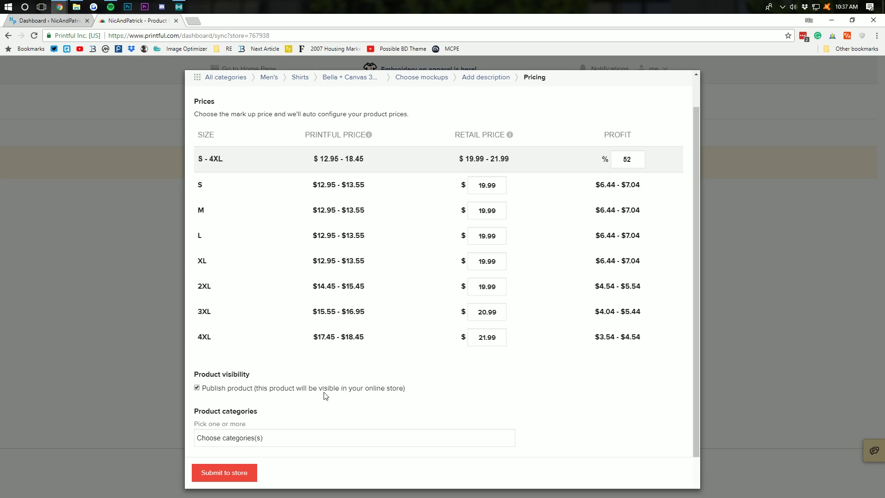
click(286, 441)
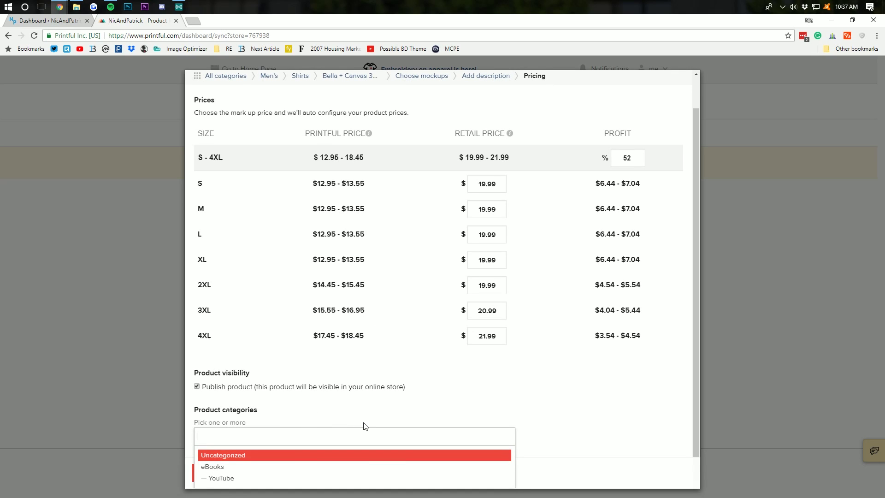
text(T-)
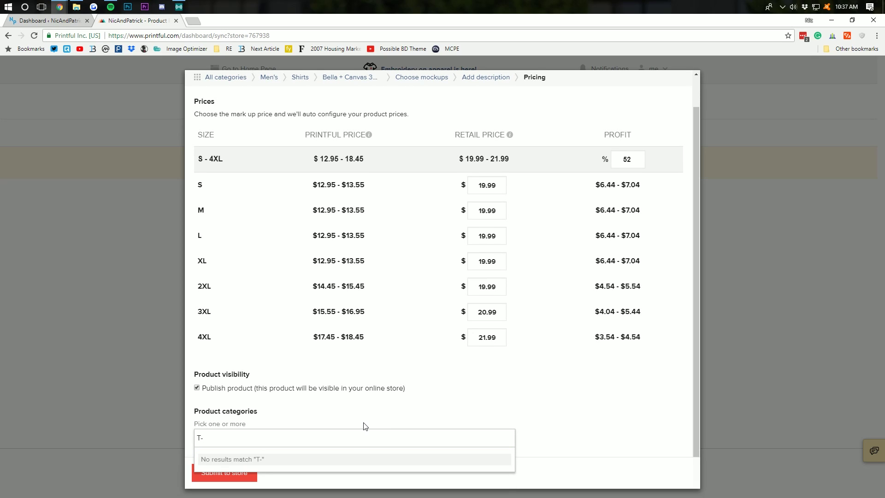
text(Shirts)
click(372, 387)
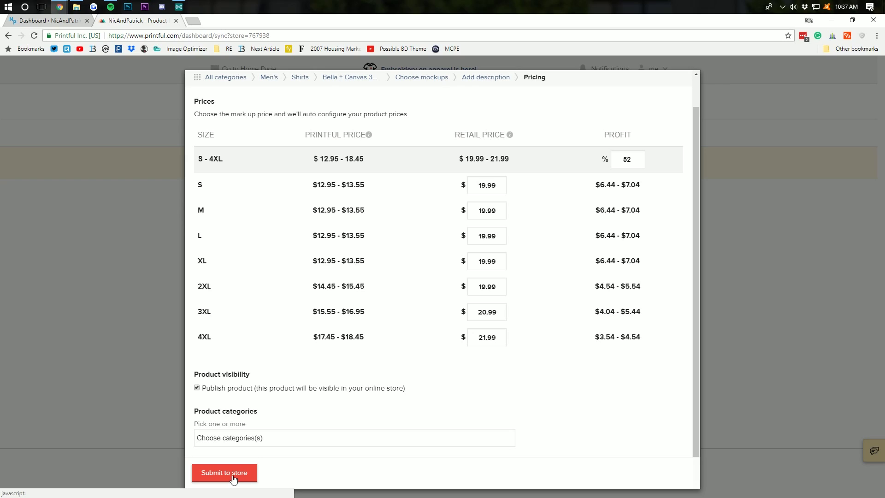
click(239, 440)
click(238, 456)
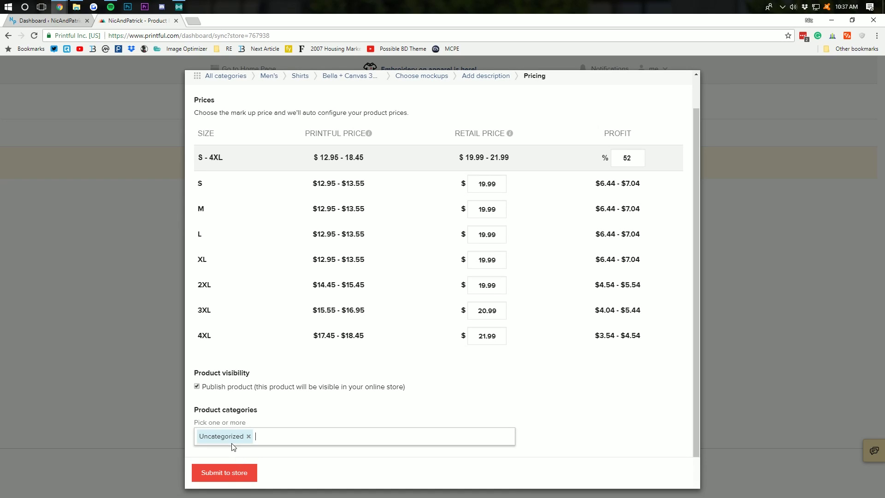
click(225, 479)
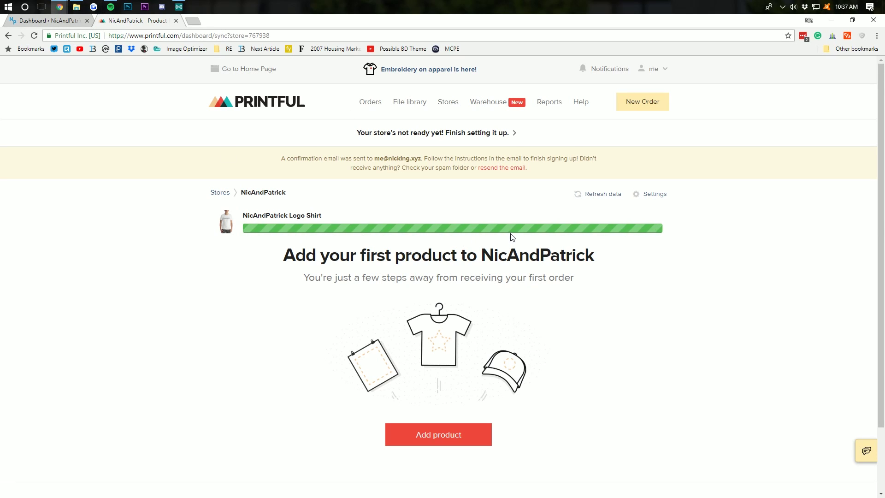
Step: Switch to the NicAndPatrick WordPress admin dashboard
click(46, 21)
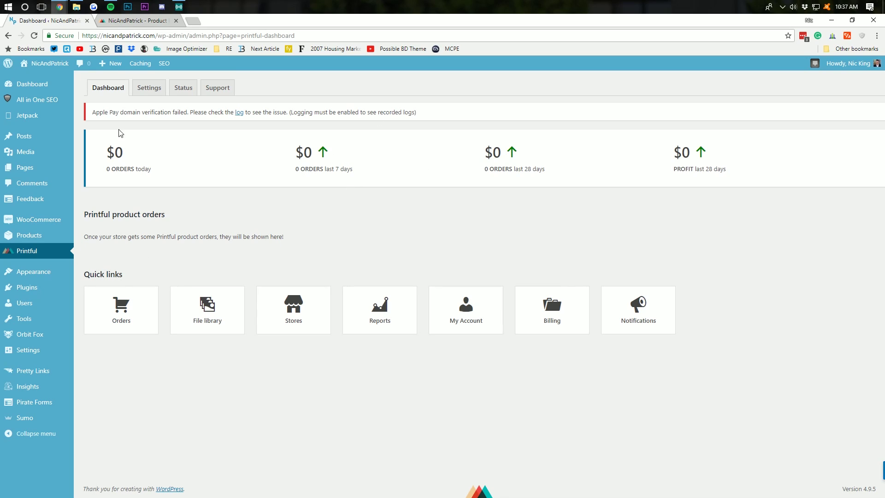
drag(117, 161, 407, 175)
click(246, 166)
Step: Open the Printful plugin's Settings page and review its standard and expedited shipping carriers
click(154, 89)
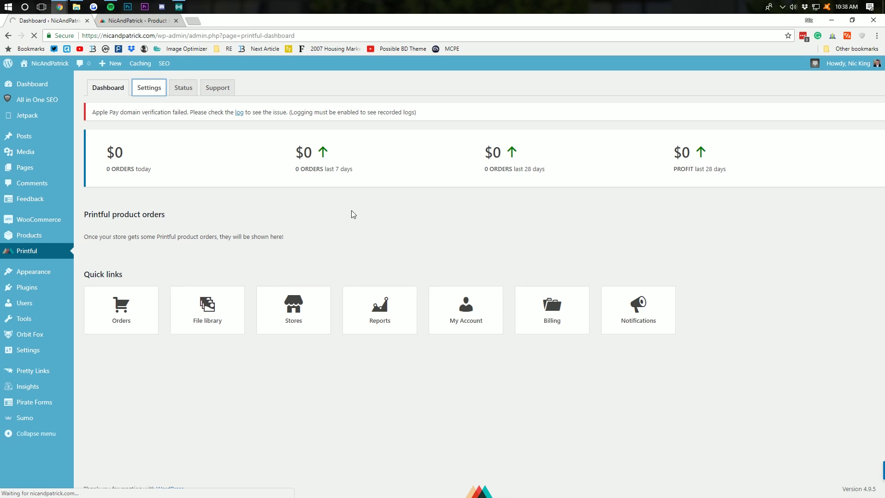
click(134, 21)
click(60, 21)
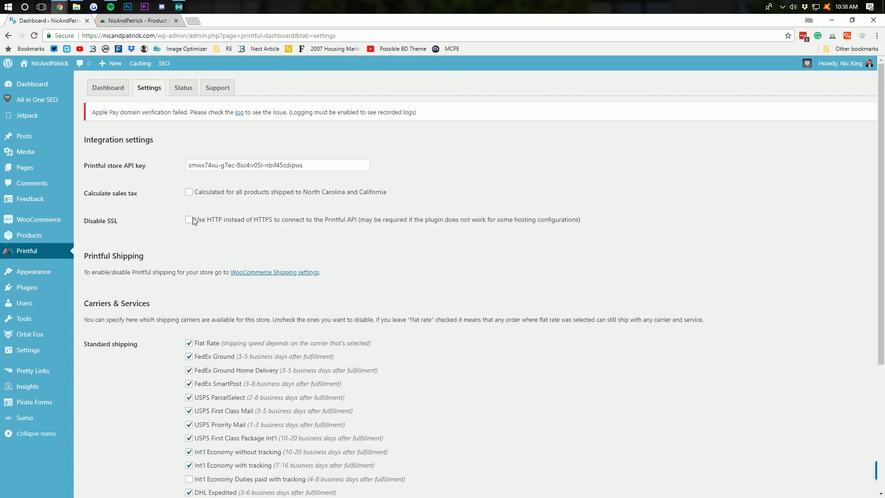
scroll(469, 272, down, 4)
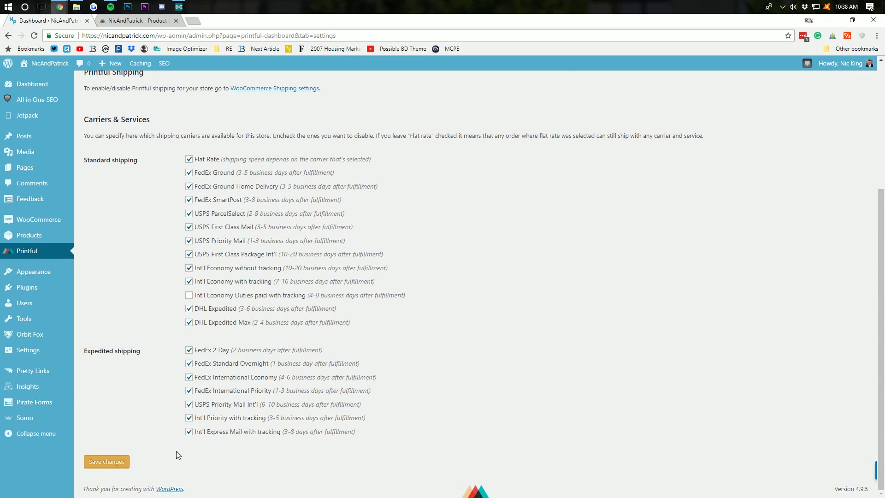
scroll(161, 418, up, 4)
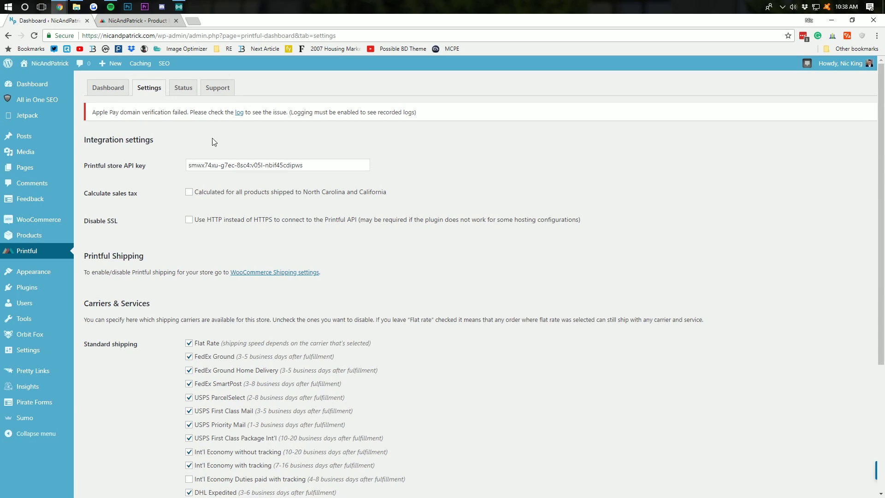
scroll(240, 218, down, 4)
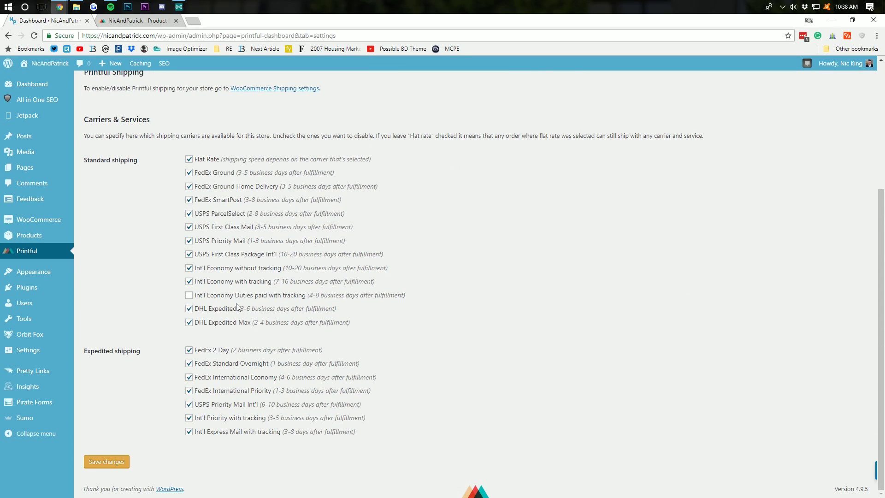
scroll(223, 154, up, 4)
scroll(272, 281, down, 4)
scroll(213, 231, up, 4)
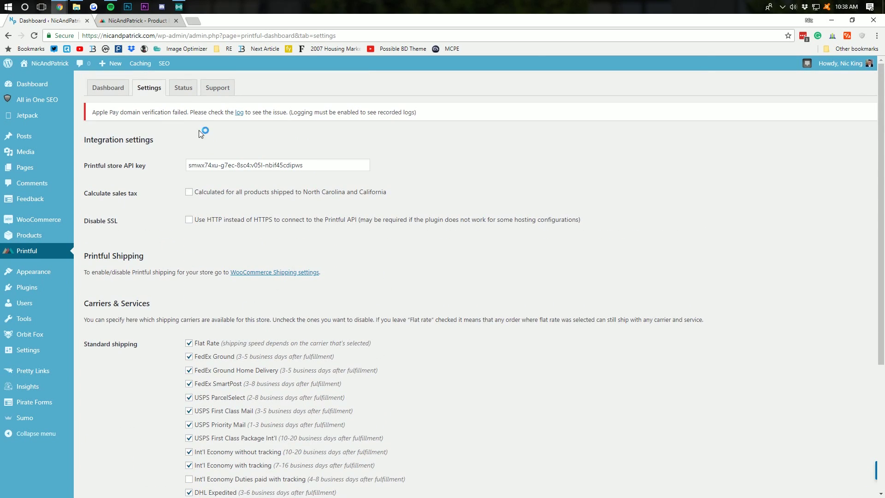
Step: Run the Printful plugin's store test from its Status tab
click(187, 92)
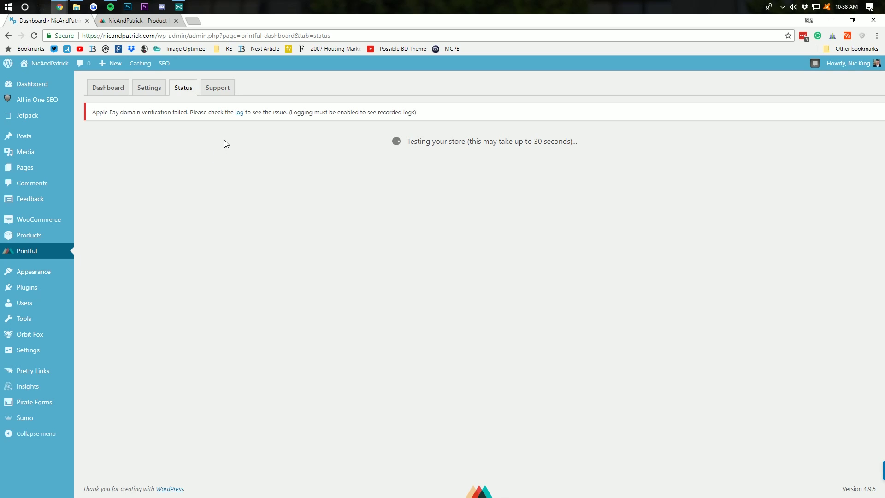
Step: Return to Printful's NicAndPatrick store page and refresh its data so the Logo Shirt syncs
click(131, 20)
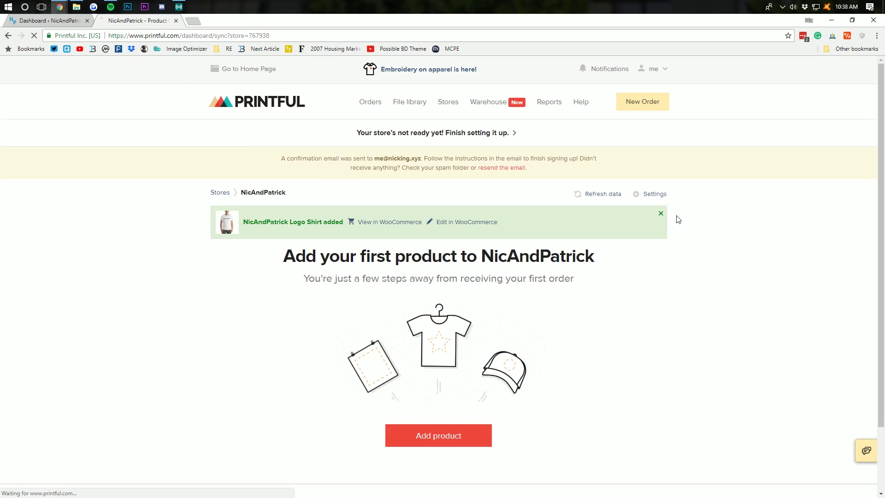
scroll(462, 220, down, 4)
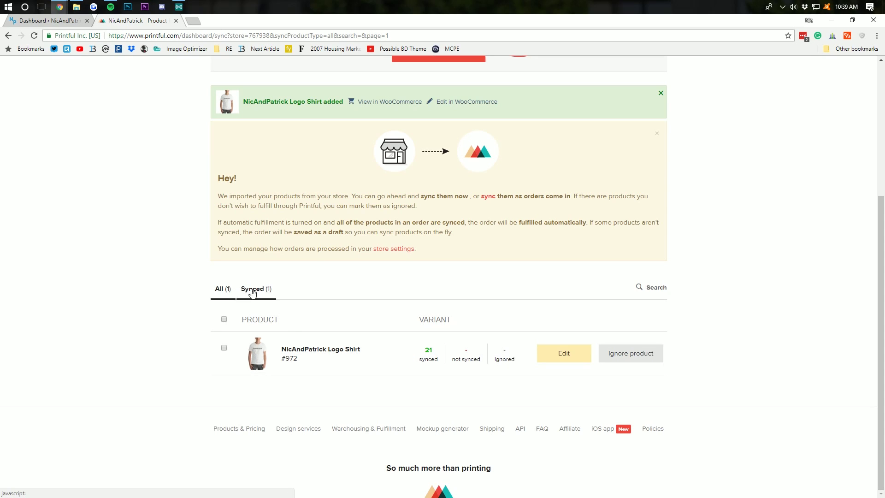
scroll(284, 295, up, 4)
scroll(284, 295, down, 2)
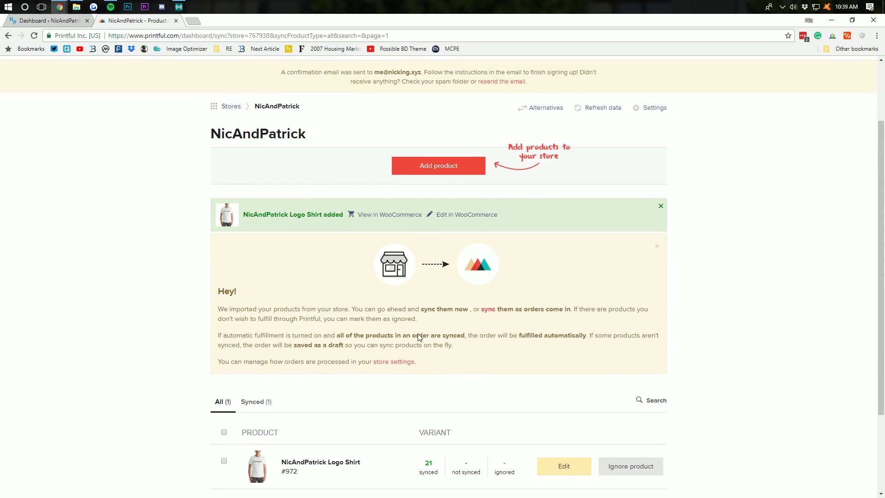
scroll(417, 337, up, 2)
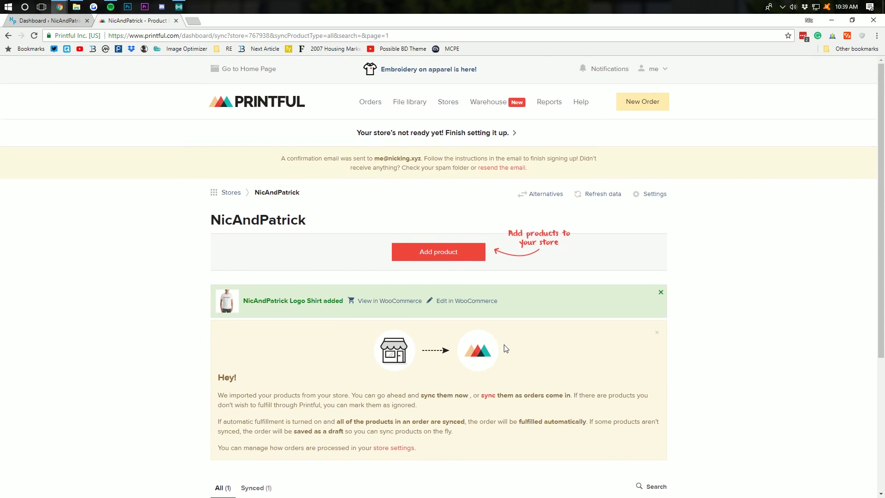
click(602, 194)
scroll(552, 238, down, 1)
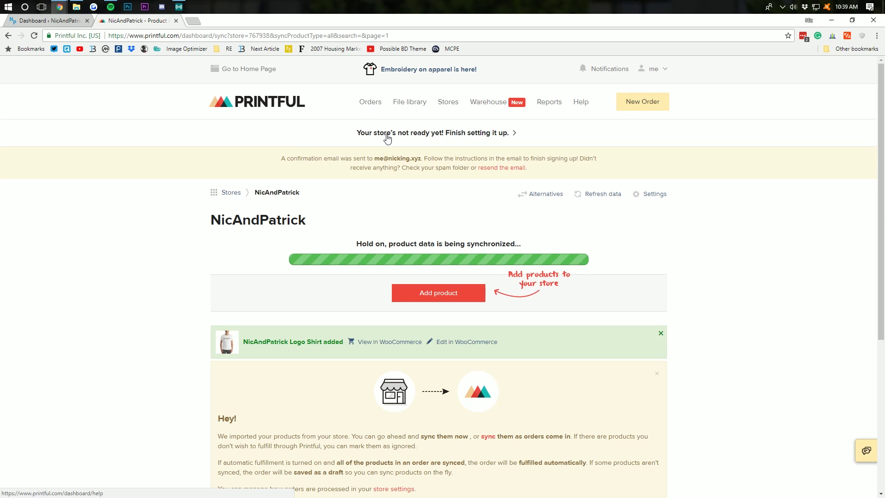
Step: After checking the WordPress status results, set up Printful billing with PayPal as the default payment method
click(46, 23)
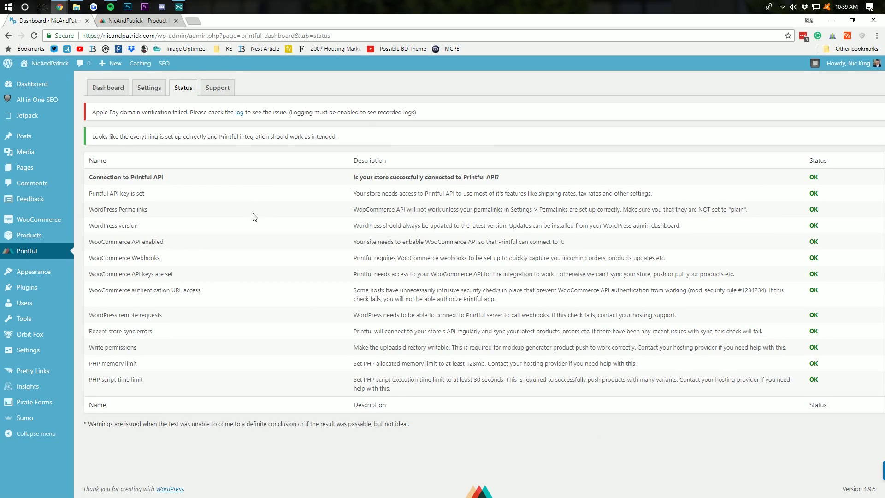
click(146, 21)
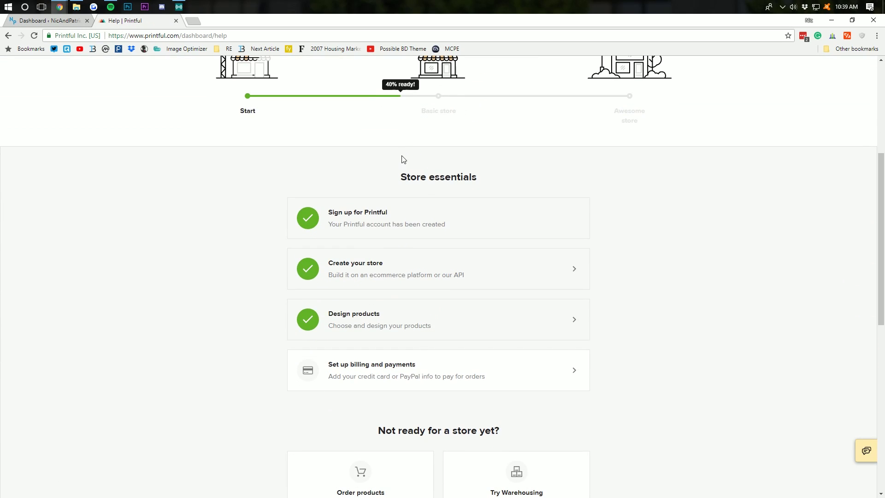
scroll(402, 158, down, 2)
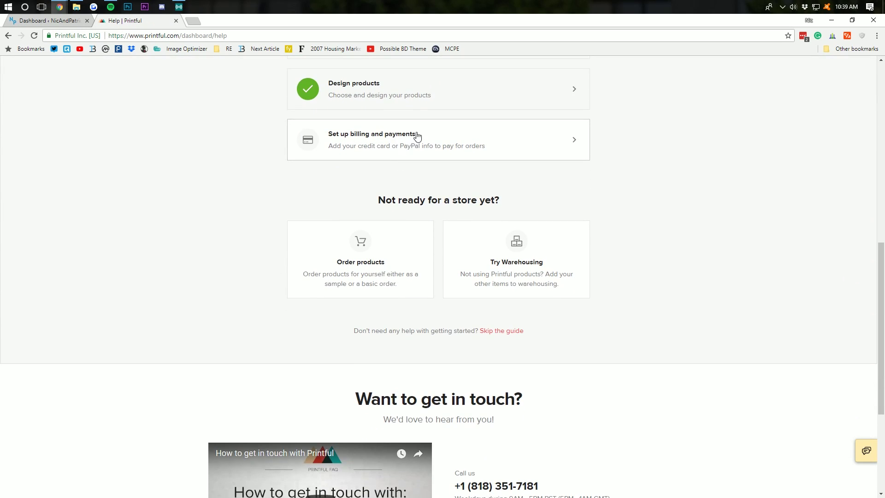
click(417, 136)
scroll(381, 174, down, 3)
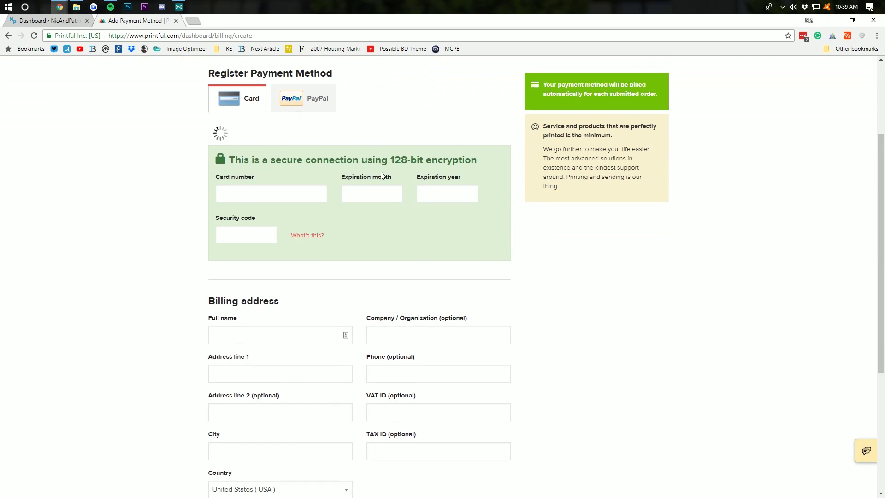
scroll(367, 167, down, 1)
scroll(367, 166, up, 2)
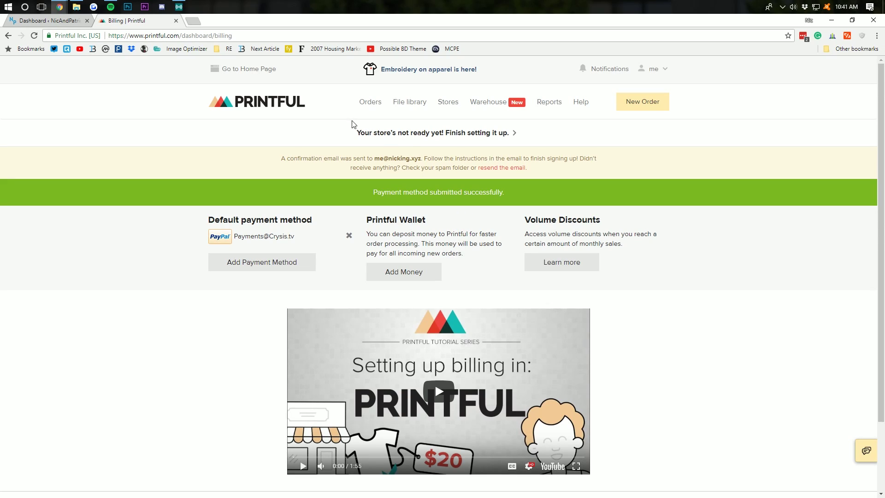
Step: Browse Printful's Orders, File library and Stores pages, opening and dismissing the add-product chooser
click(383, 107)
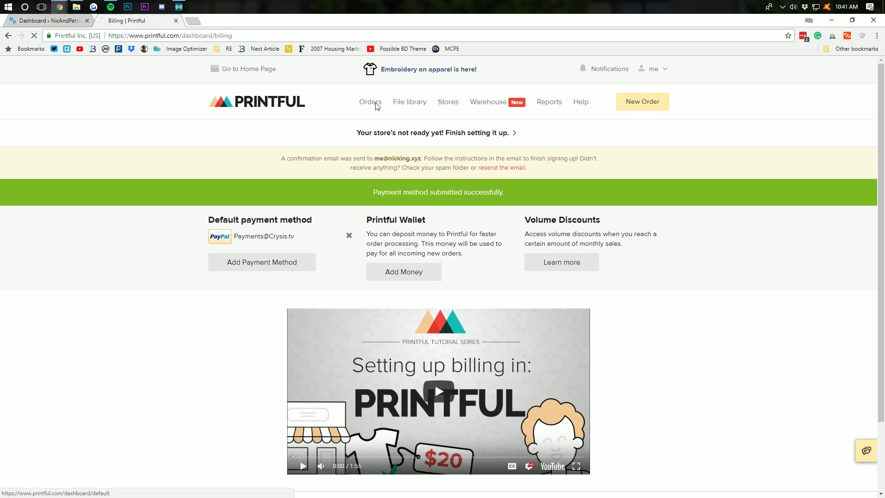
scroll(430, 209, down, 3)
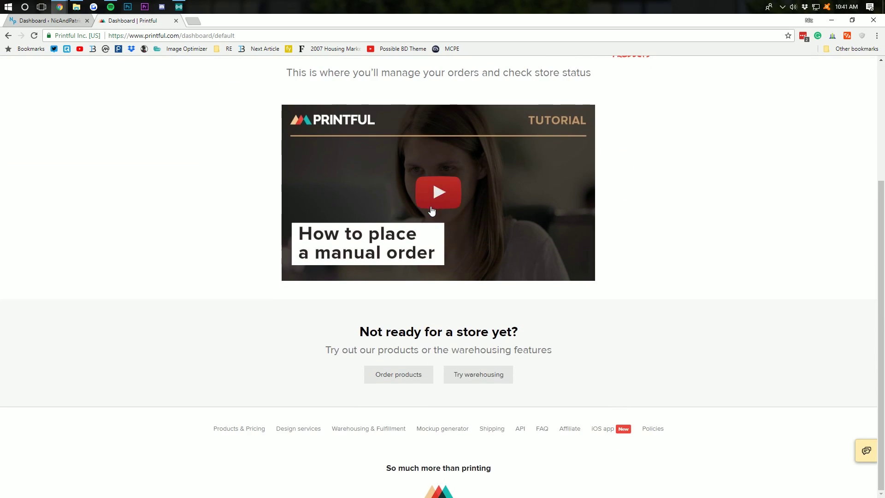
scroll(430, 206, up, 3)
click(419, 102)
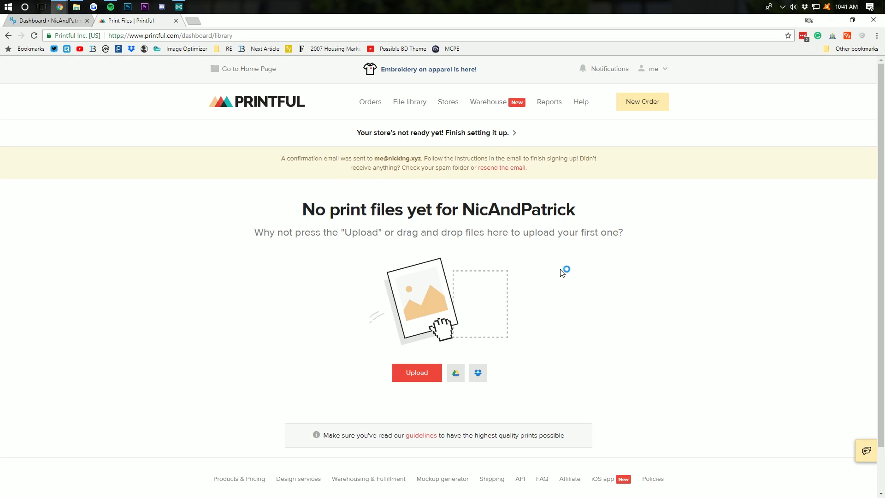
click(457, 104)
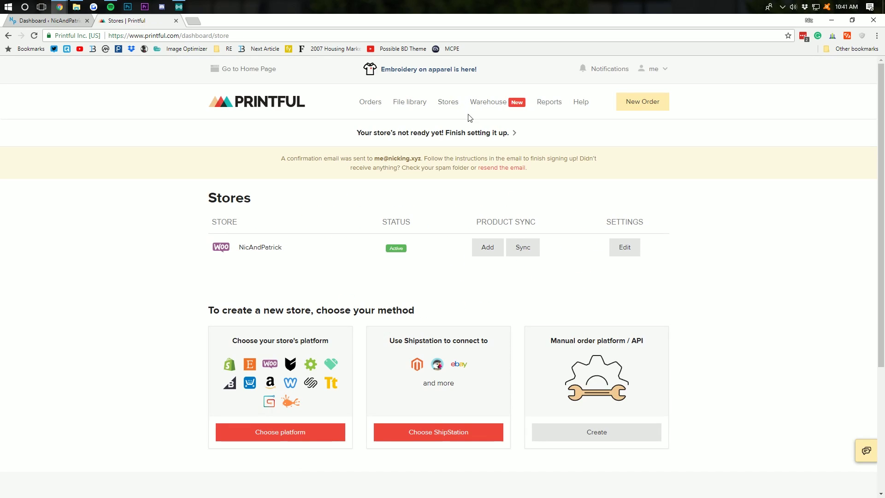
click(485, 253)
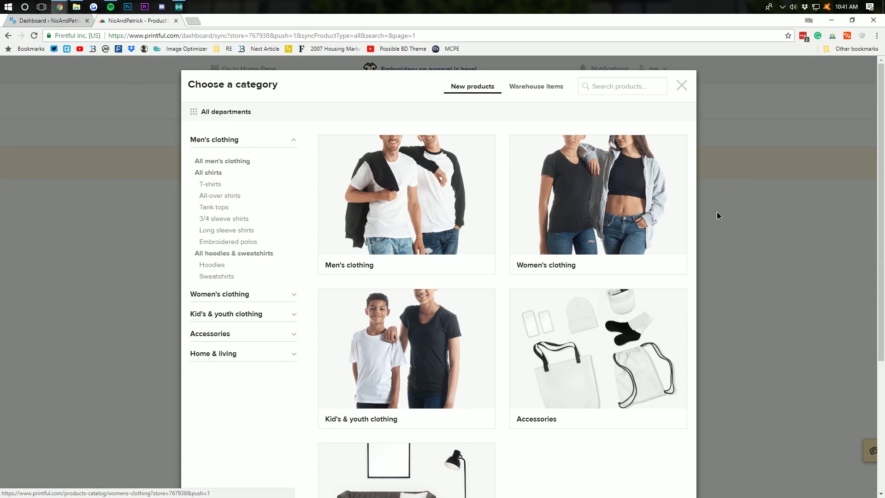
click(680, 85)
Step: Look through the Warehouse section and its United States warehouse address
click(492, 109)
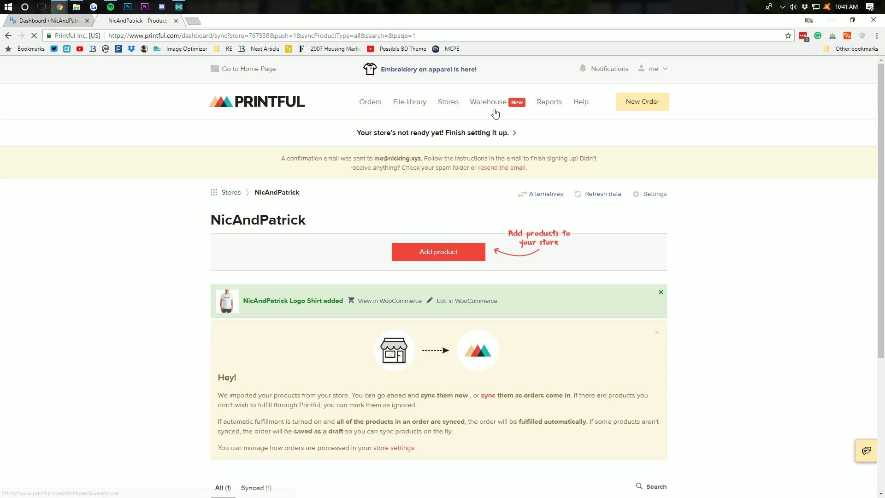
scroll(444, 232, down, 8)
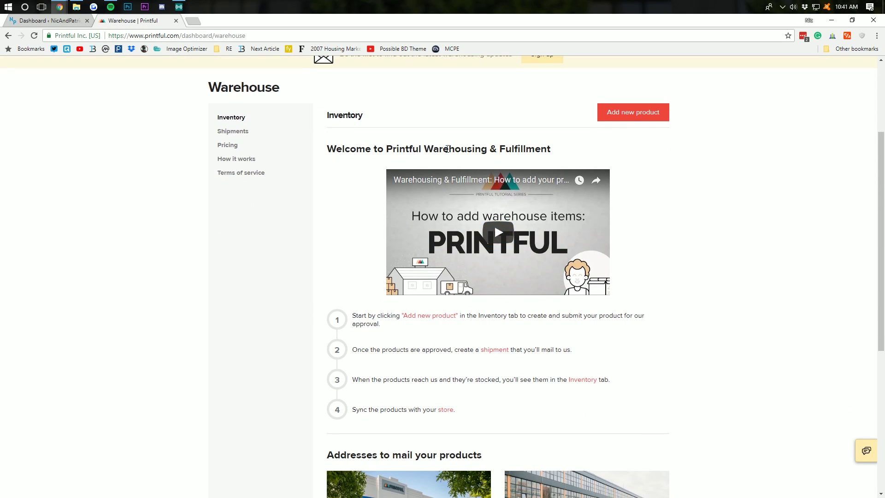
scroll(591, 236, down, 1)
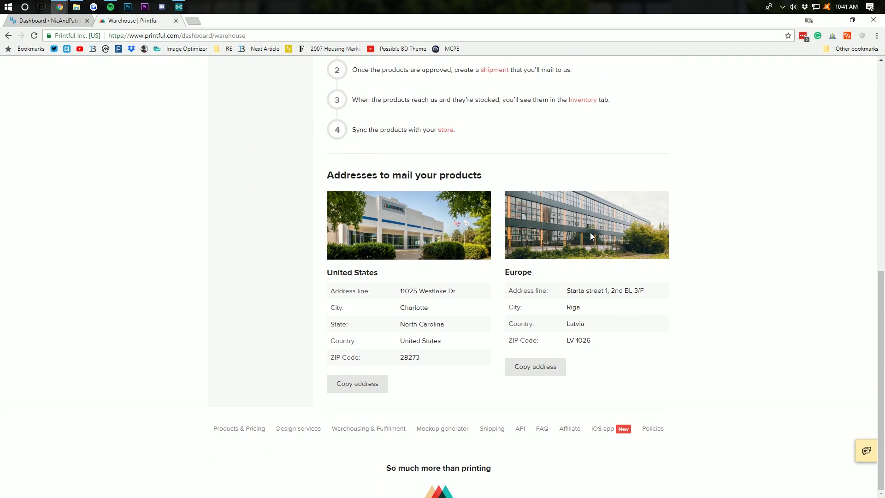
drag(410, 308, 420, 308)
click(421, 308)
scroll(530, 351, up, 6)
scroll(531, 351, up, 4)
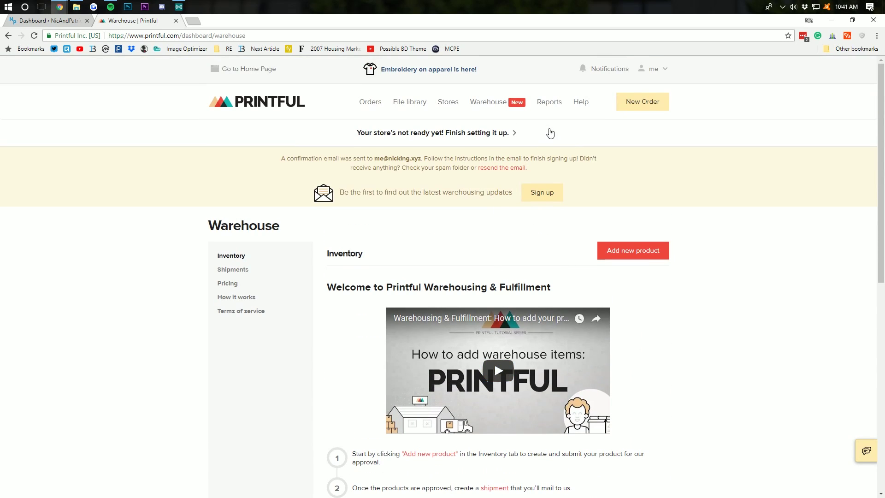
Step: View the Reports page, then the Orders overview, briefly checking the WordPress tab
click(549, 105)
scroll(463, 304, down, 1)
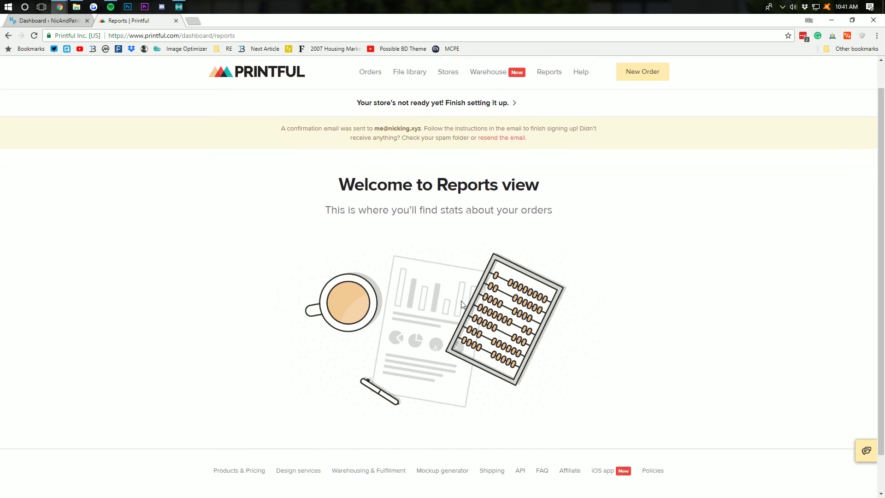
scroll(460, 298, up, 1)
click(374, 104)
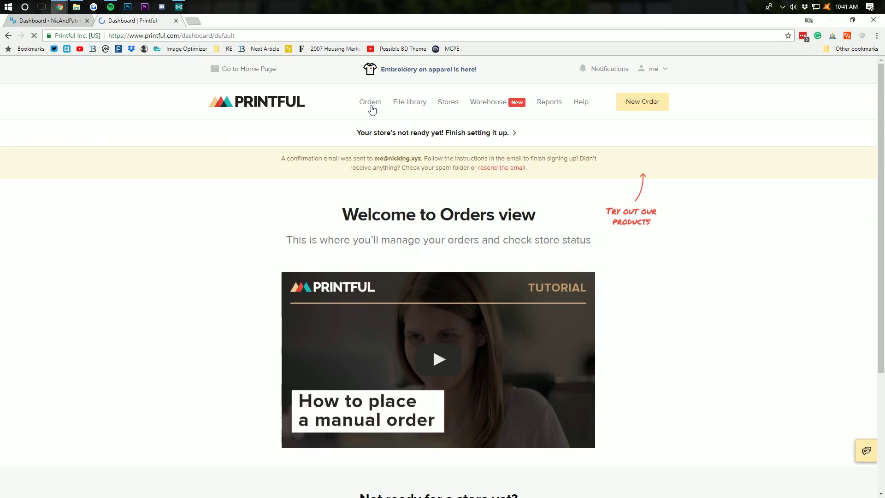
click(36, 23)
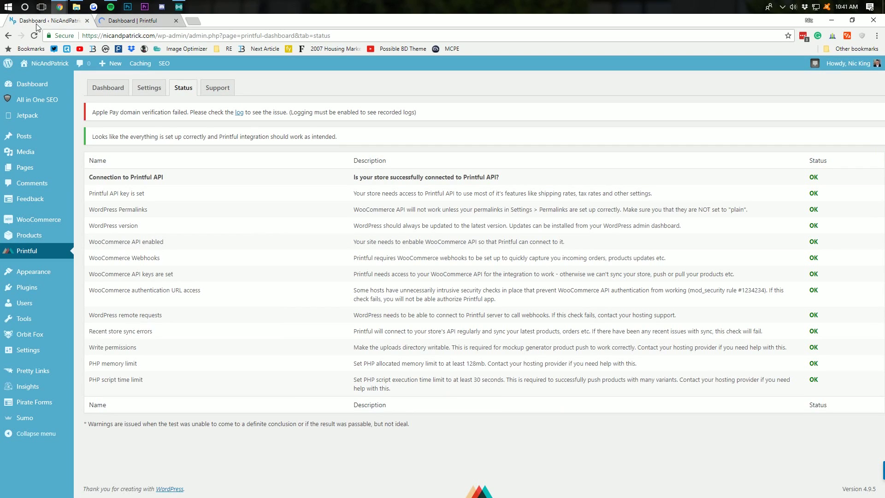
click(135, 26)
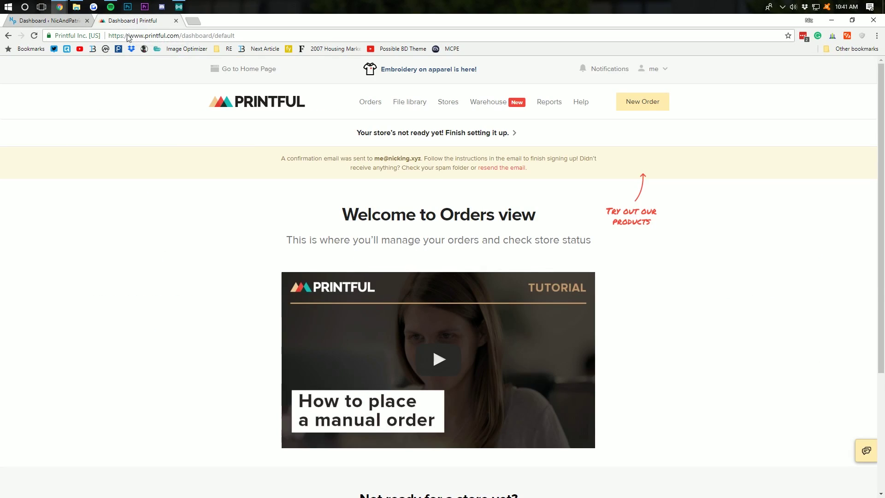
Step: Add a Men's clothing Short-Sleeve Unisex T-Shirt to NicAndPatrick, then return to the WordPress tab
click(446, 105)
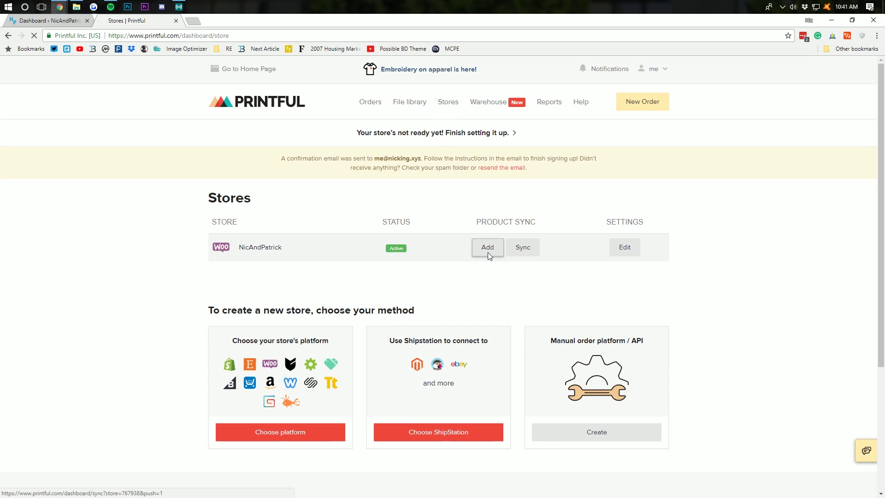
click(488, 253)
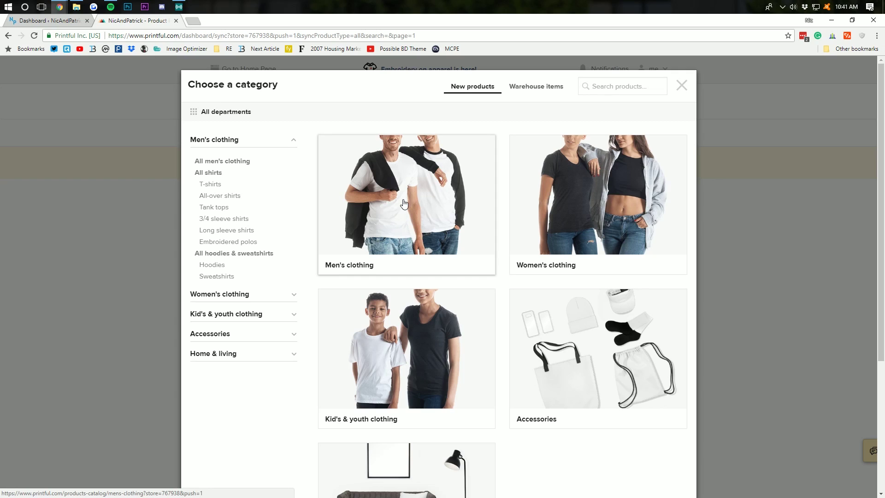
click(404, 203)
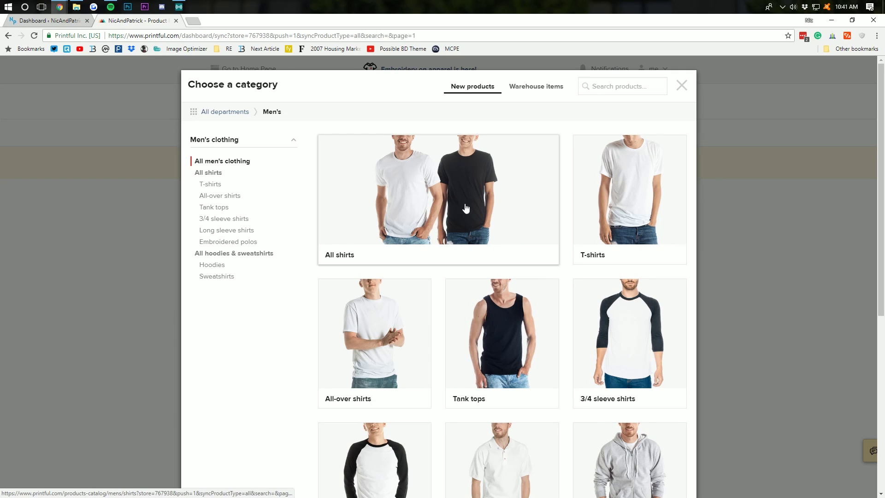
click(611, 234)
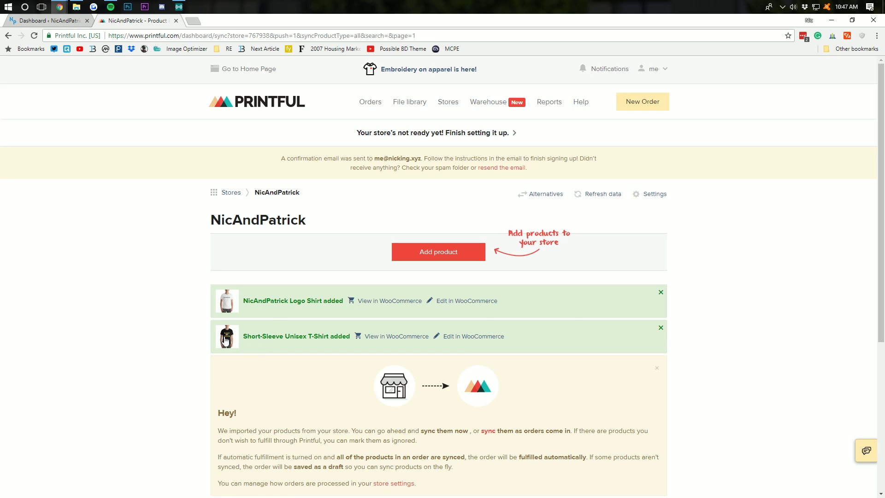
drag(245, 338, 323, 339)
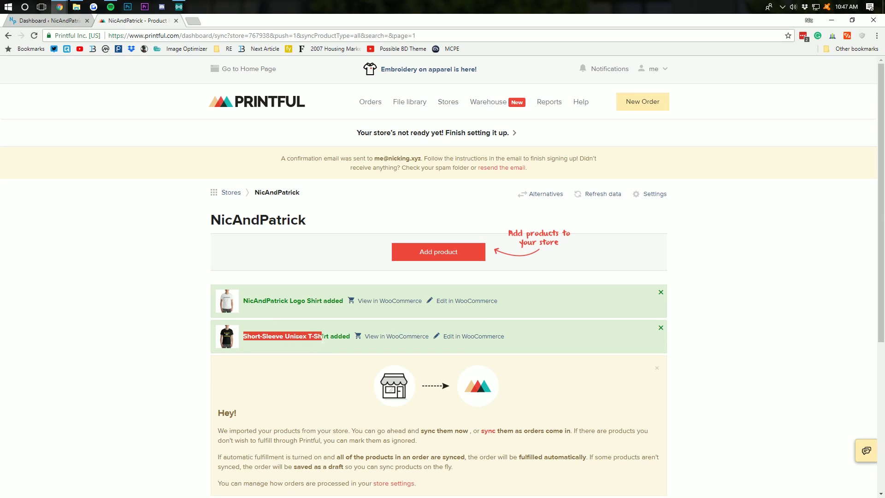
click(337, 328)
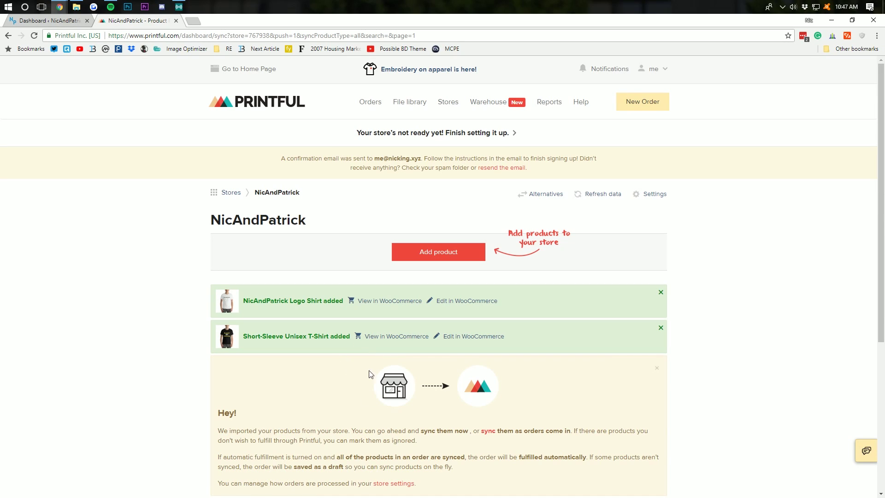
click(66, 24)
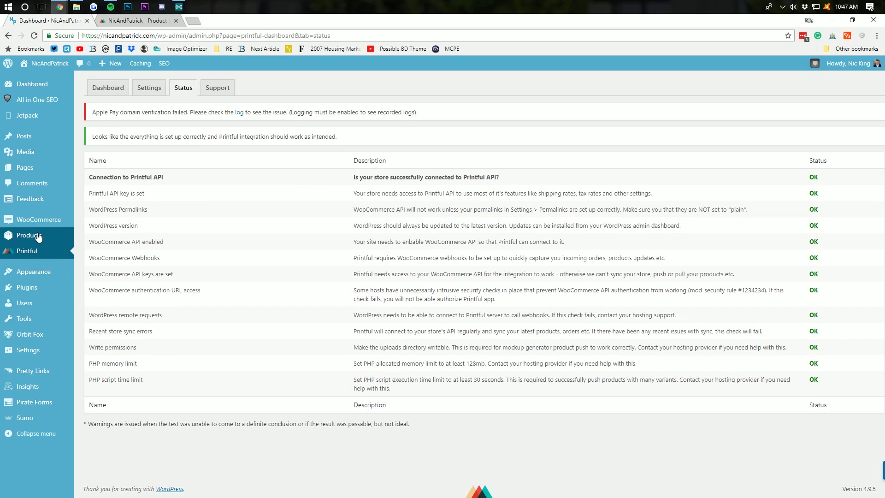
Step: Retitle the new product 'Always Keep Learning Shirt' and update its permalink to match
mouse_move(38, 236)
click(107, 237)
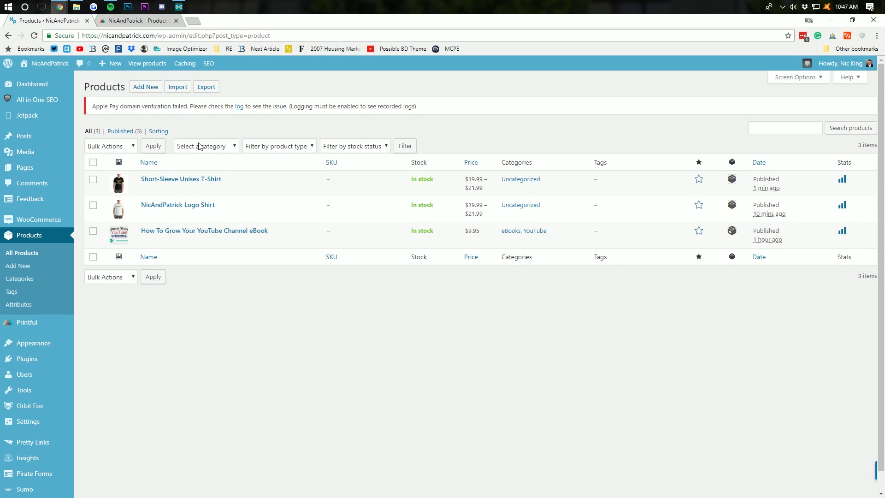
mouse_move(163, 211)
mouse_move(198, 186)
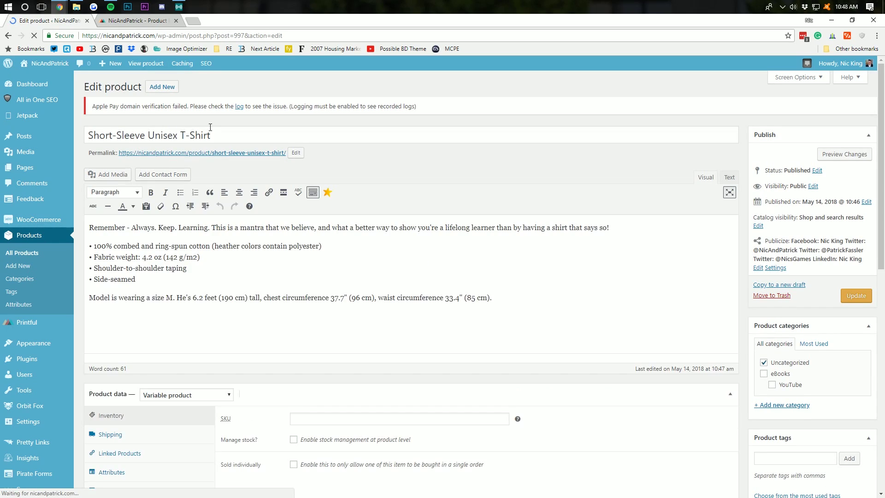
drag(88, 135, 177, 135)
text(Always )
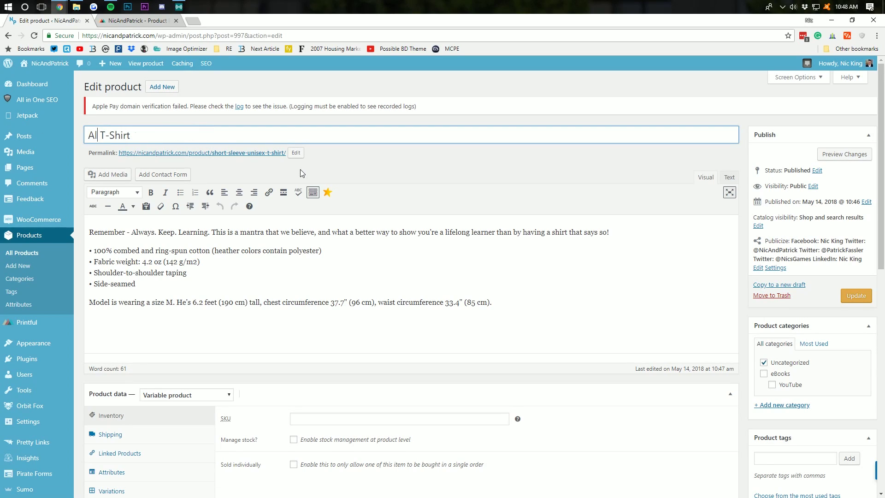
text(Keep Learning)
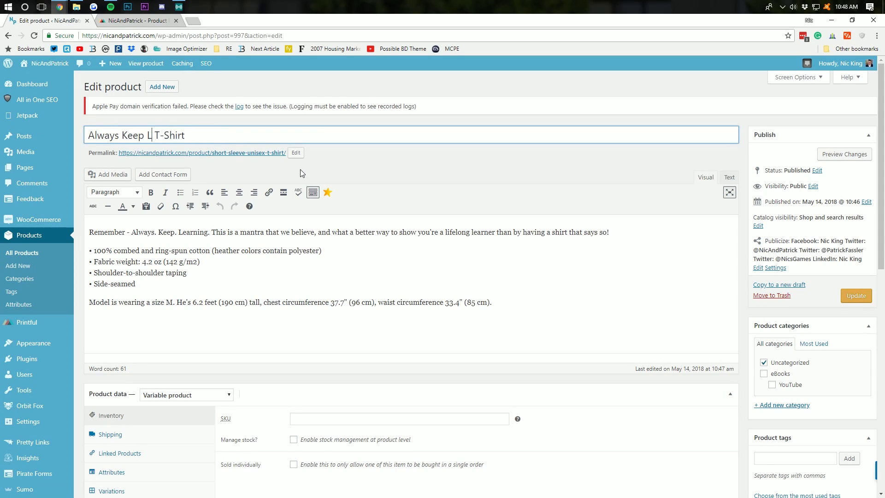
key(Right)
key(shift+Right)
key(shift+Right)
key(Delete)
key(ctrl+a)
key(ctrl+c)
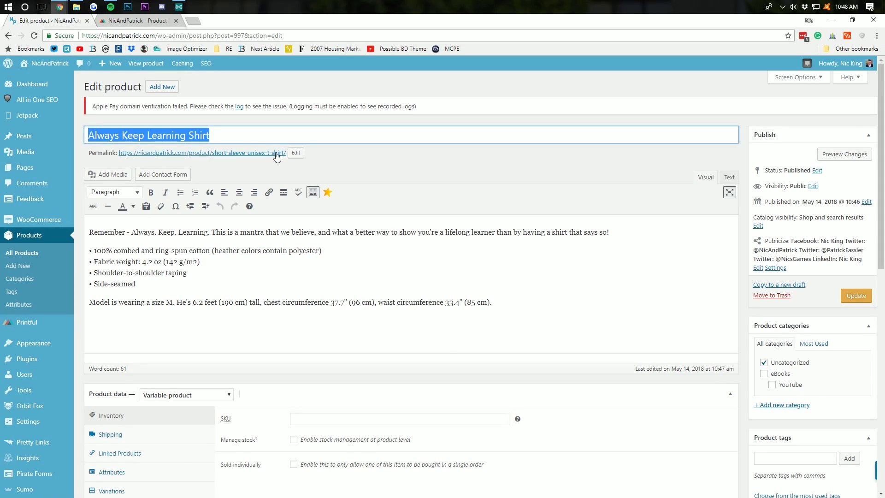
click(296, 153)
key(ctrl+v)
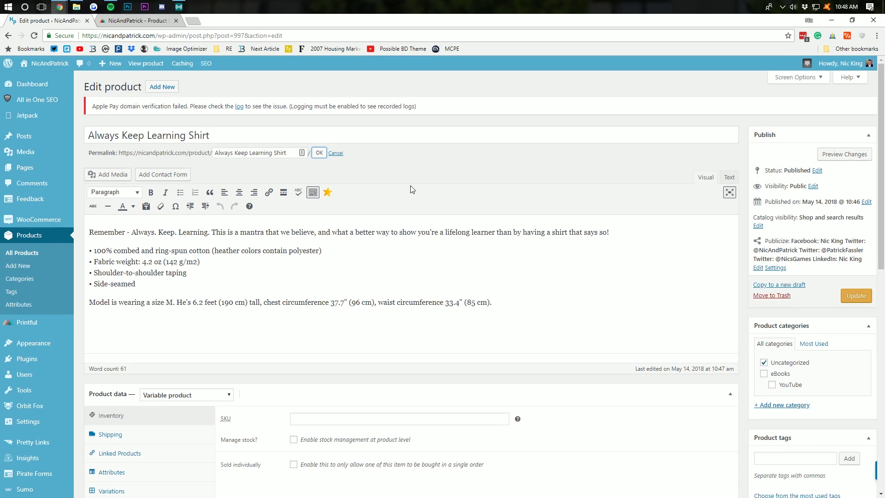
key(Return)
Step: Create a T-Shirts category, file the product under it instead of Uncategorized, and update
scroll(721, 253, down, 5)
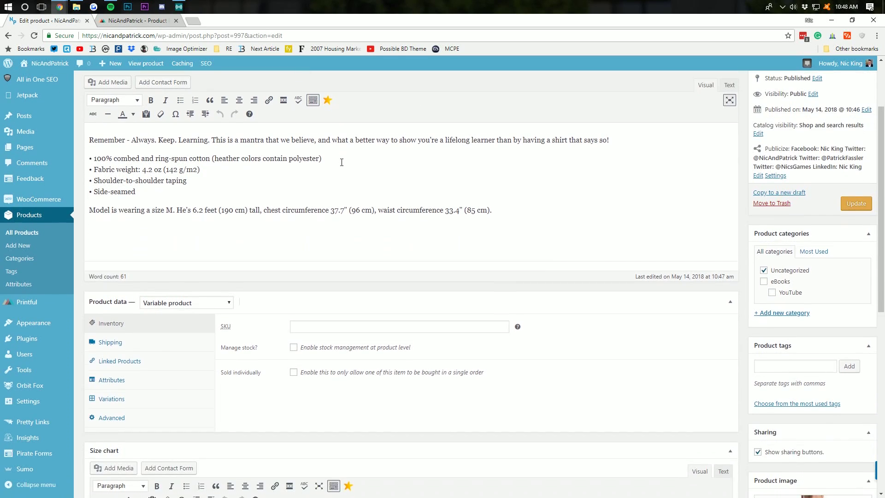
scroll(760, 198, up, 1)
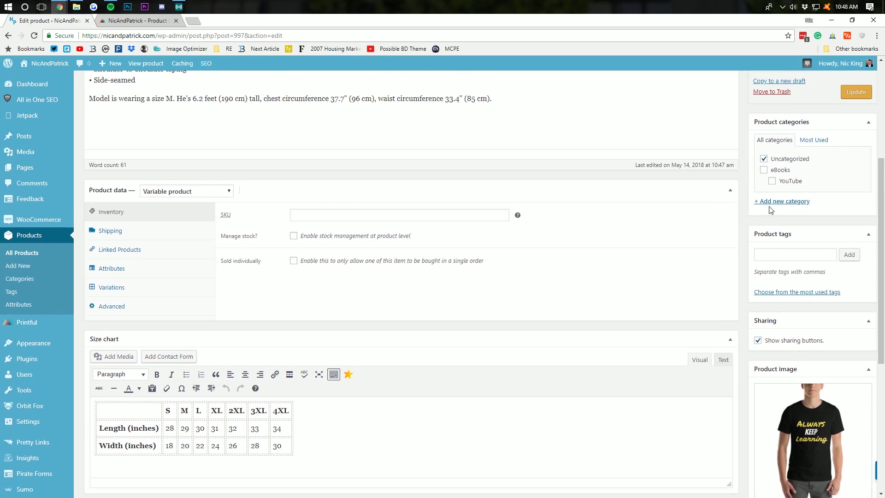
click(775, 222)
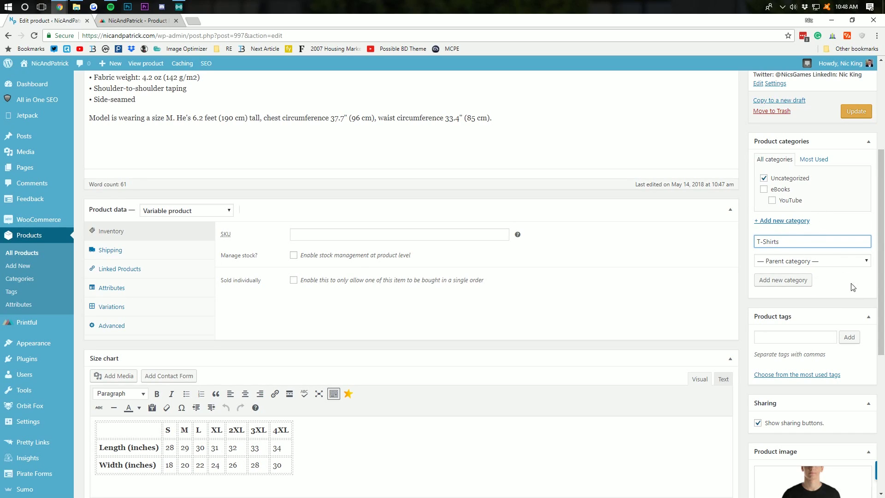
click(791, 280)
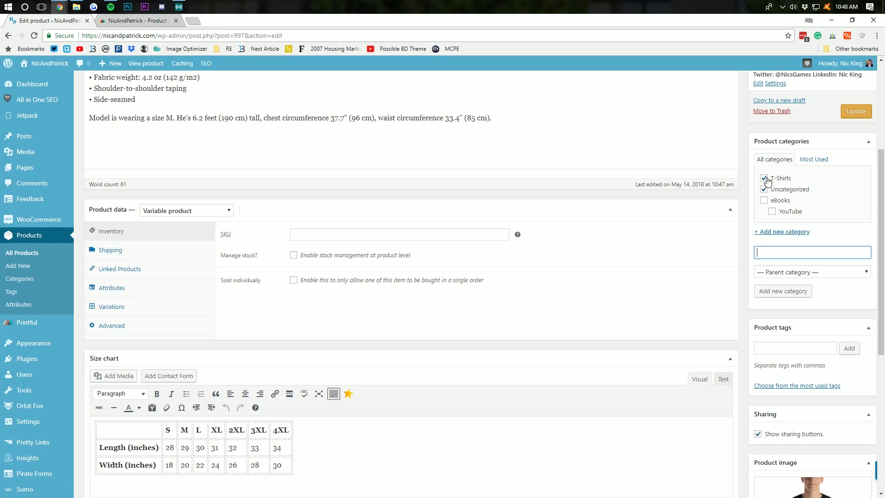
click(764, 189)
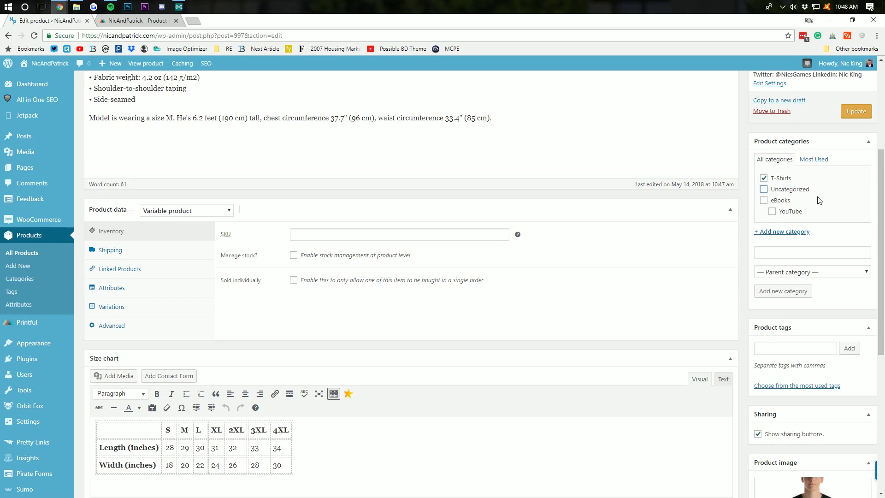
scroll(830, 212, up, 3)
click(855, 251)
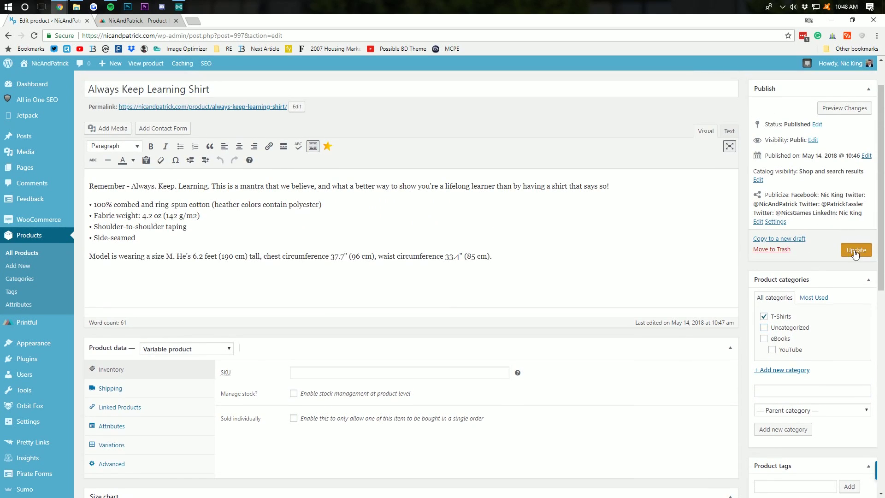
scroll(189, 217, up, 1)
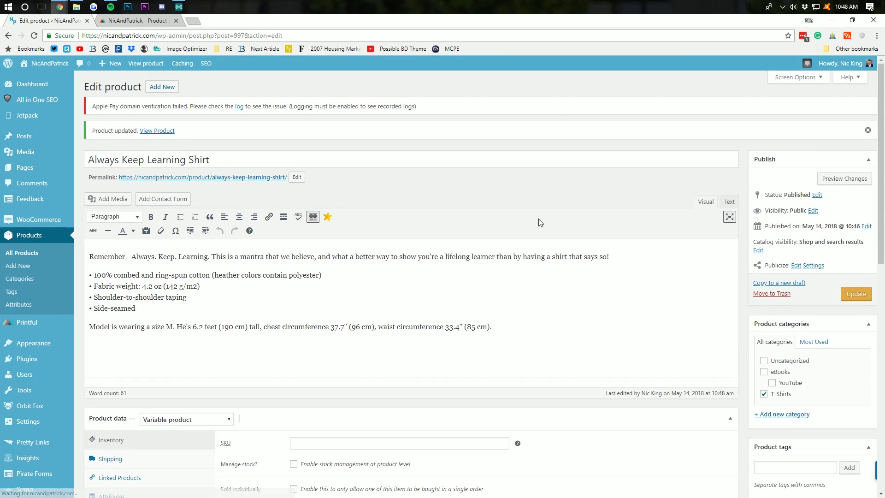
Step: Quick-edit the NicAndPatrick Logo Shirt to swap Uncategorized for T-Shirts and update it
click(32, 253)
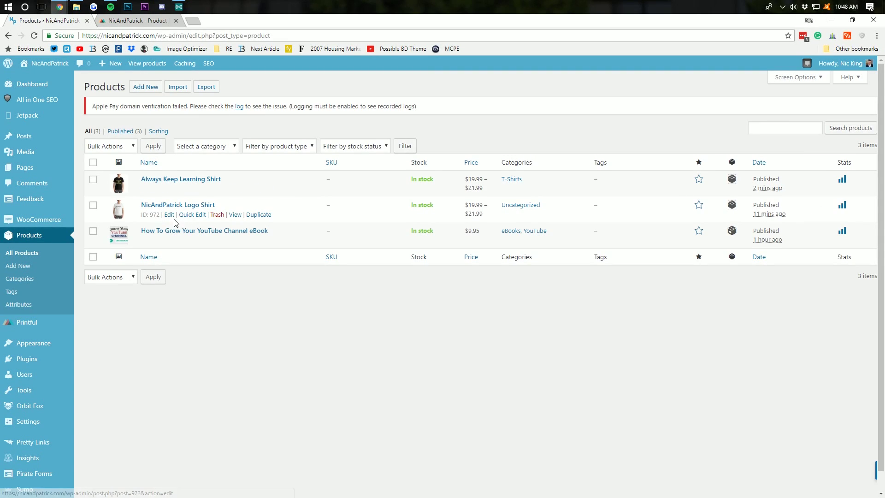
click(187, 215)
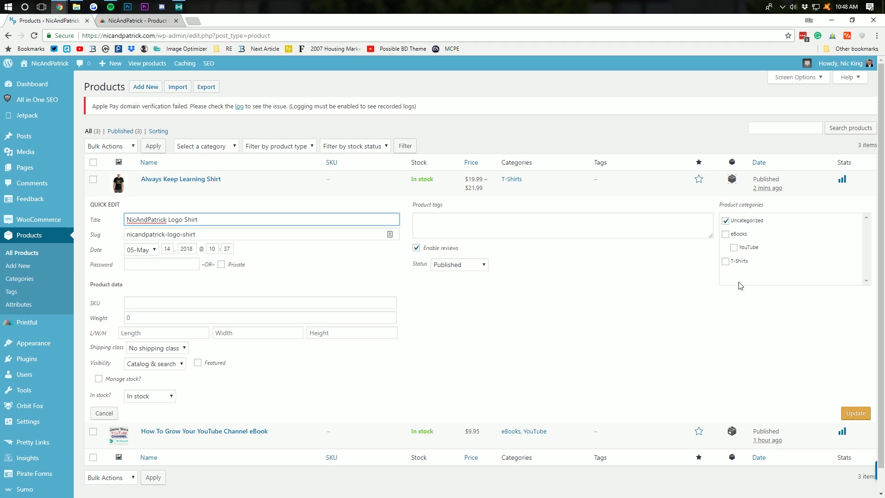
click(726, 221)
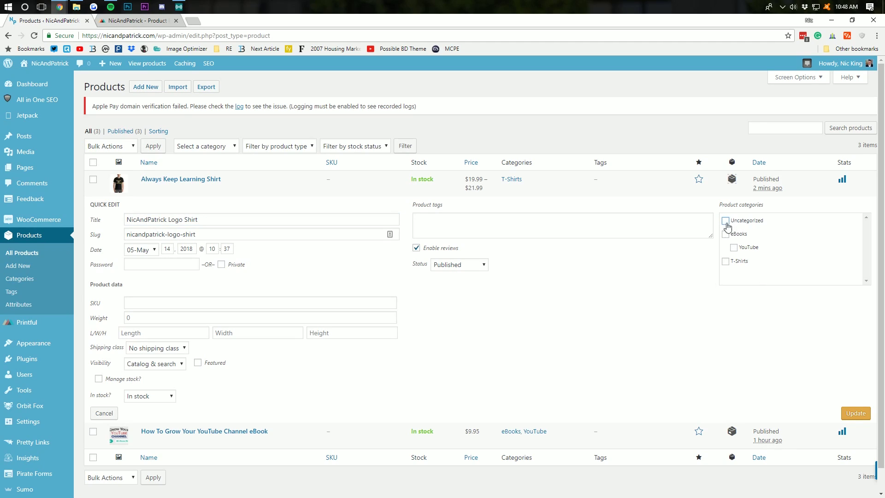
click(852, 412)
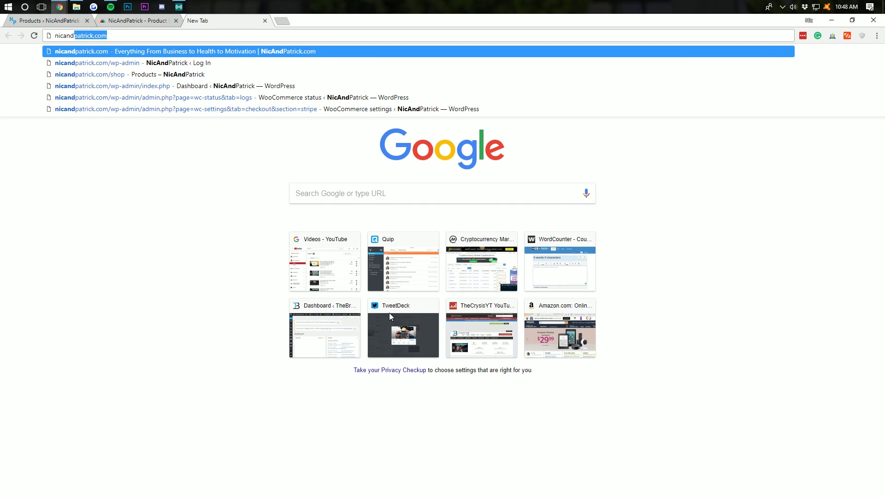
Step: Load nicandpatrick.com/shop and view the live shop's product listing
text(op)
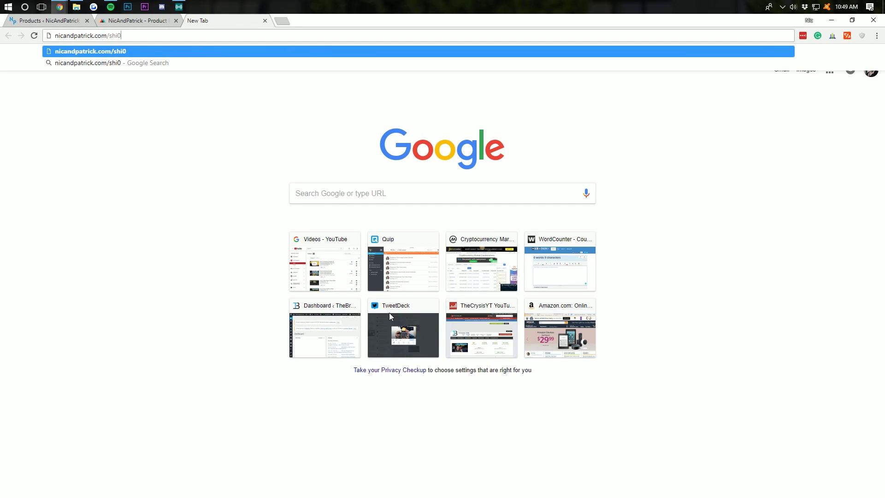
key(Return)
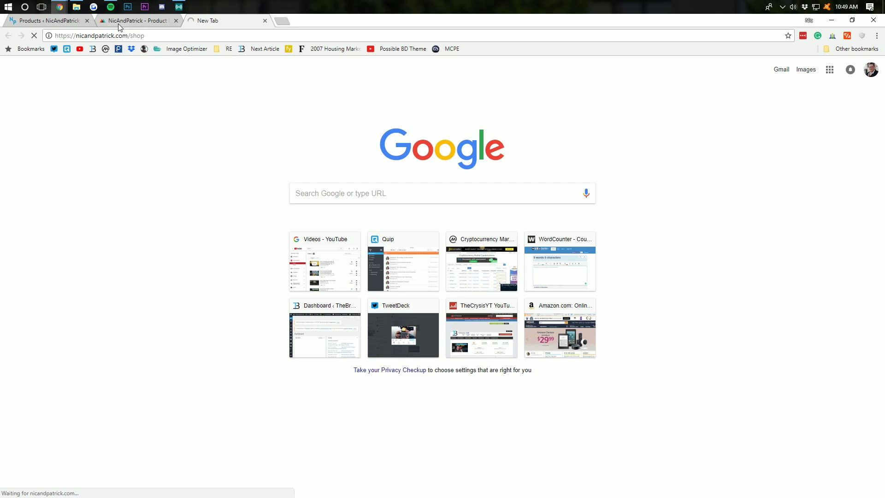
click(46, 24)
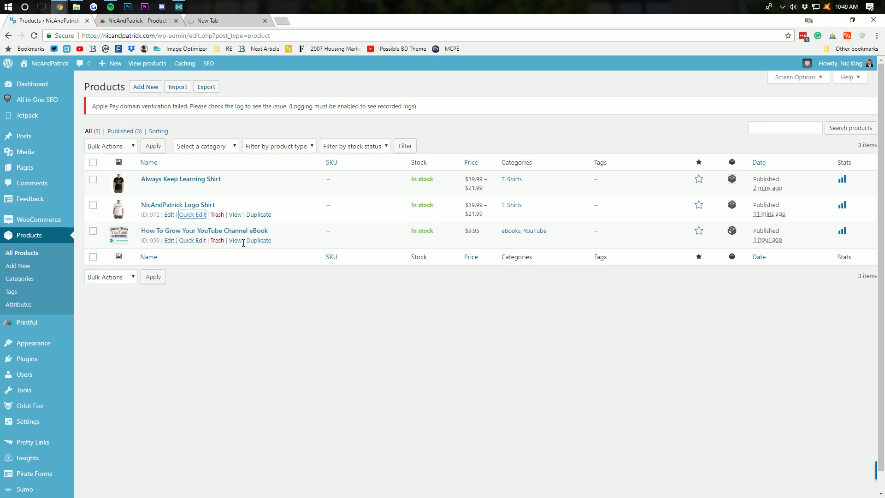
click(225, 23)
scroll(304, 216, down, 1)
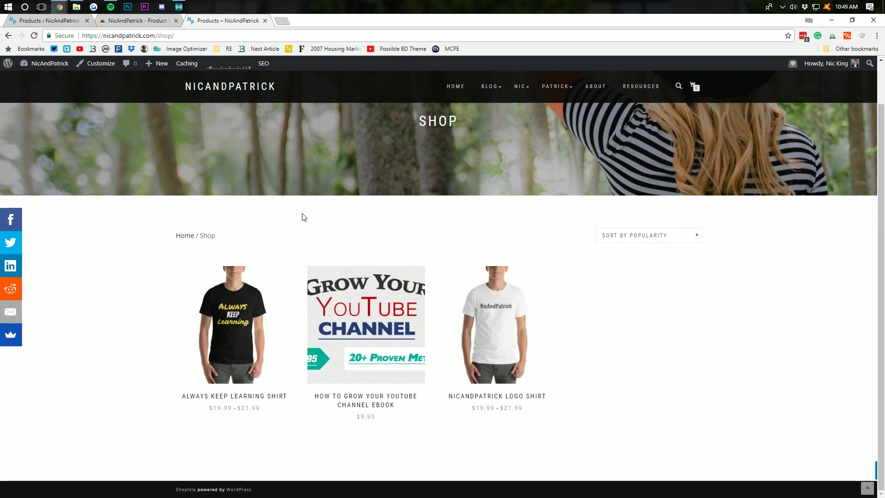
Step: Open the Always Keep Learning Shirt page and preview it in navy and grey
mouse_move(368, 290)
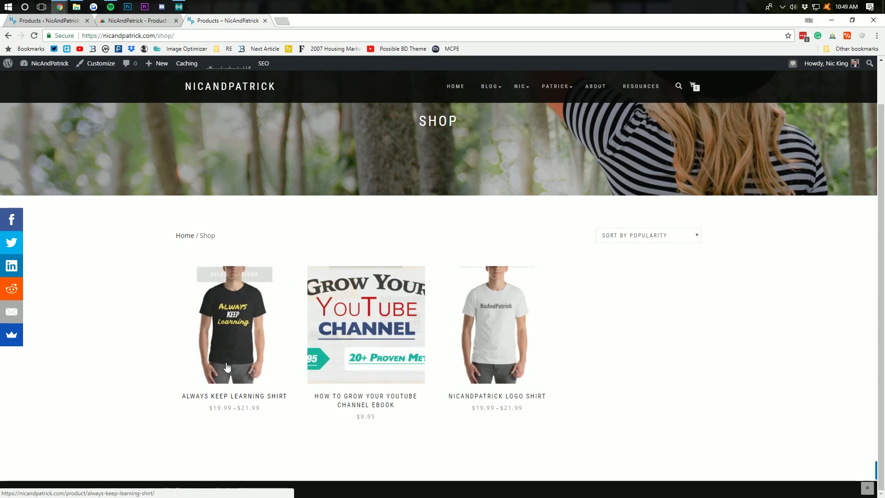
click(240, 328)
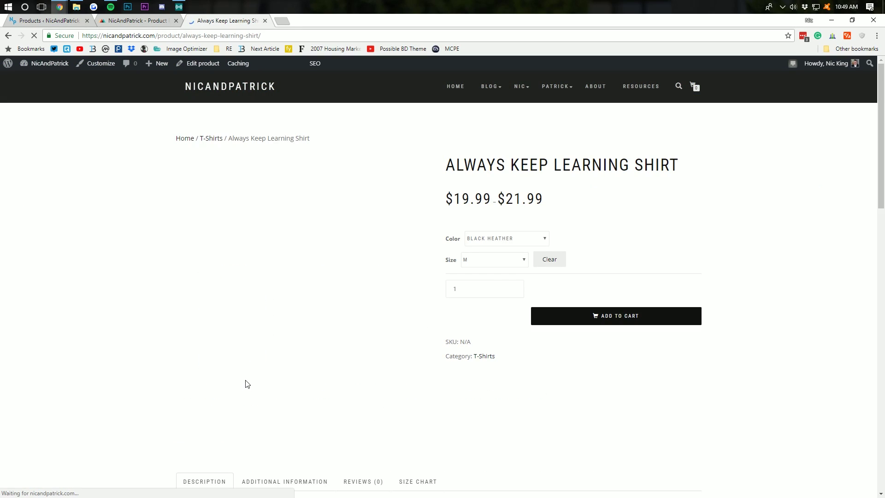
scroll(247, 322, down, 3)
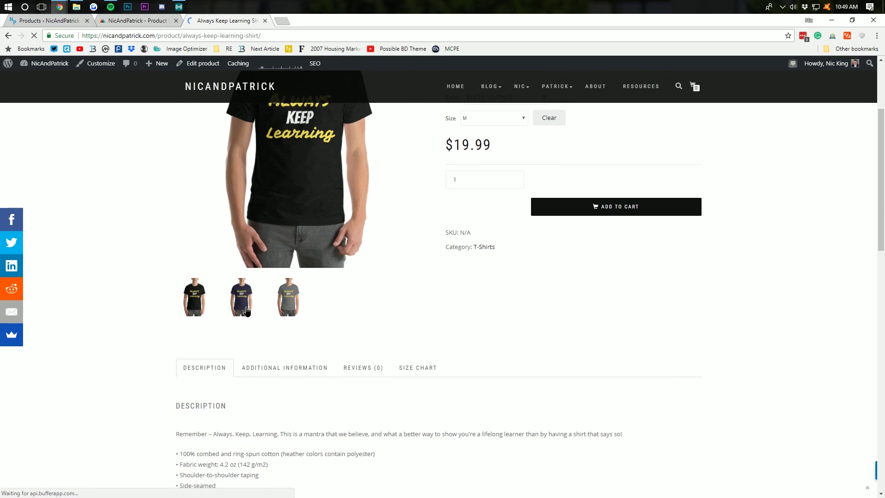
click(247, 311)
click(281, 308)
scroll(324, 261, up, 2)
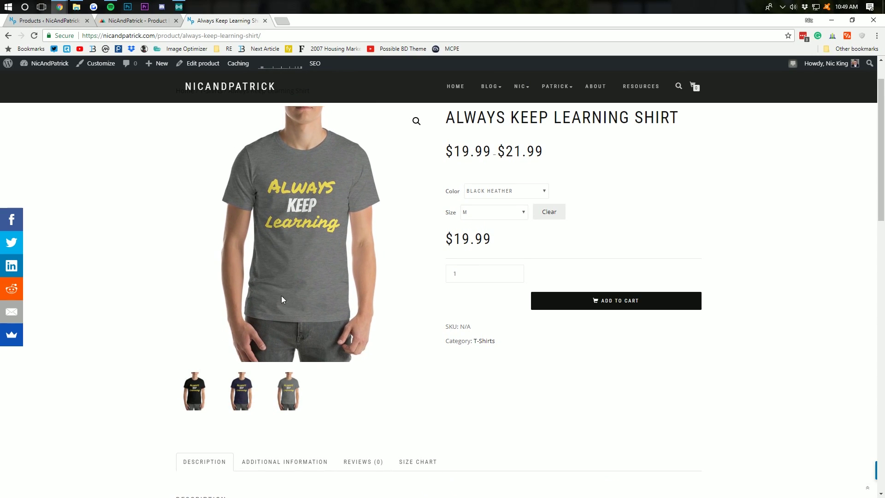
Step: Open the NicAndPatrick Logo Shirt in Printful and review its 21 Ash, White and Black Heather variants
click(120, 22)
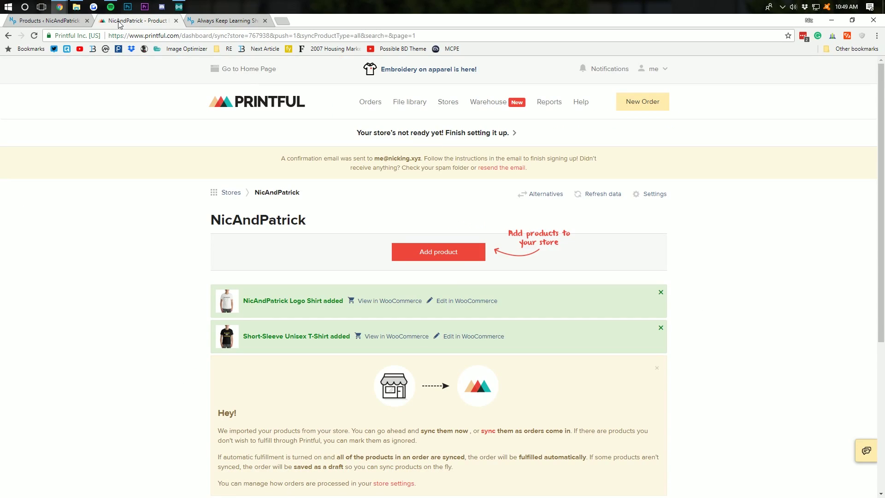
scroll(342, 195, down, 5)
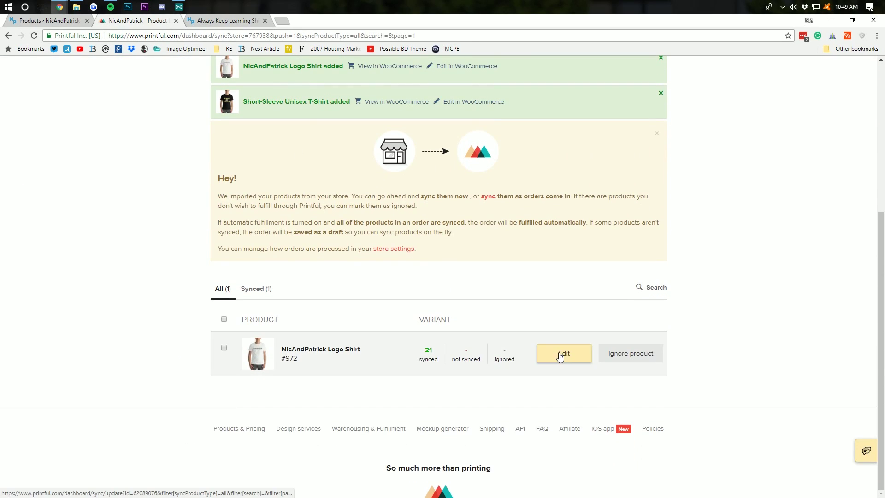
click(557, 355)
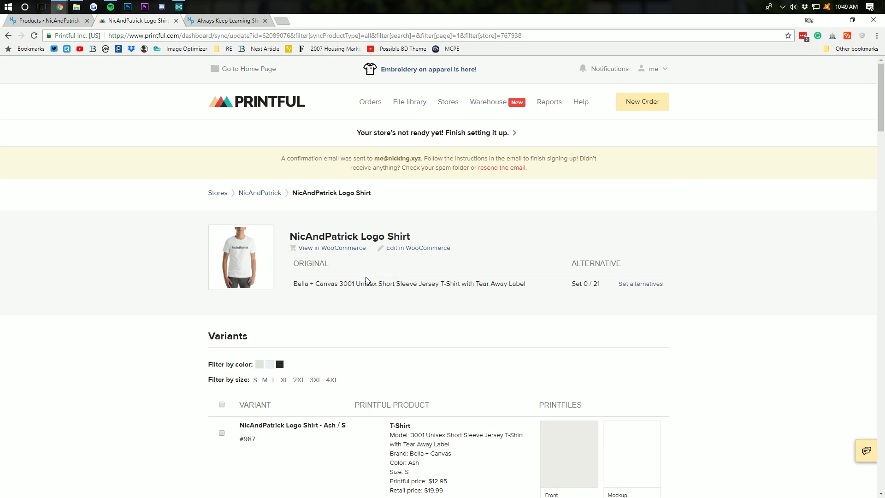
scroll(368, 279, down, 4)
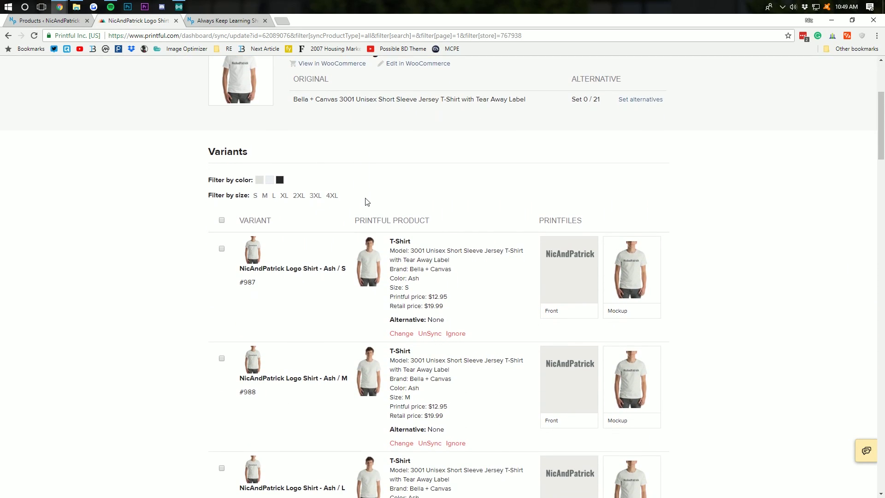
scroll(664, 194, down, 20)
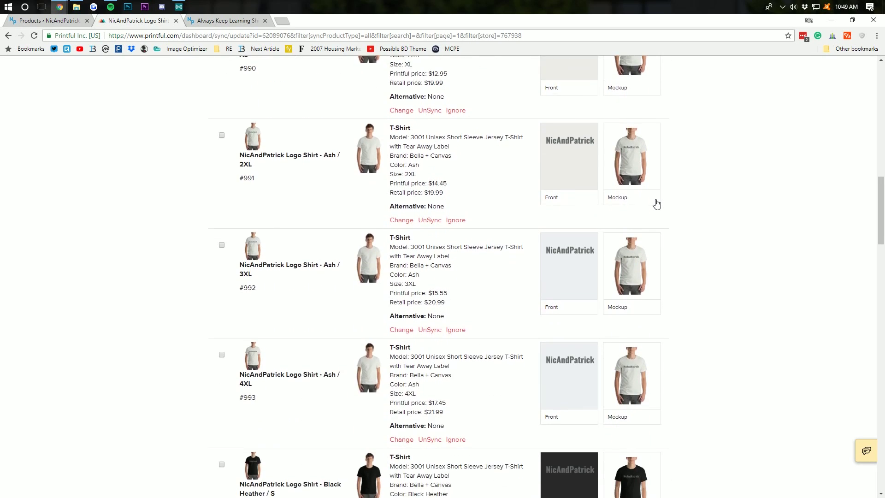
scroll(705, 286, up, 20)
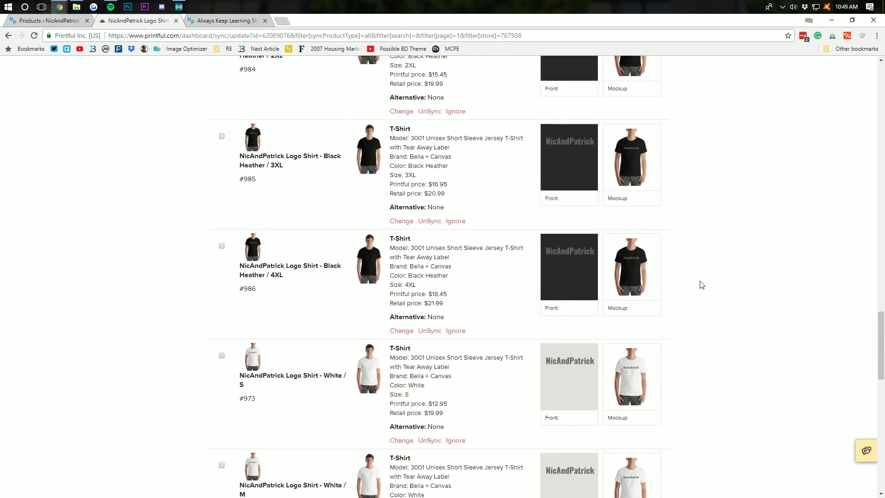
scroll(700, 284, up, 6)
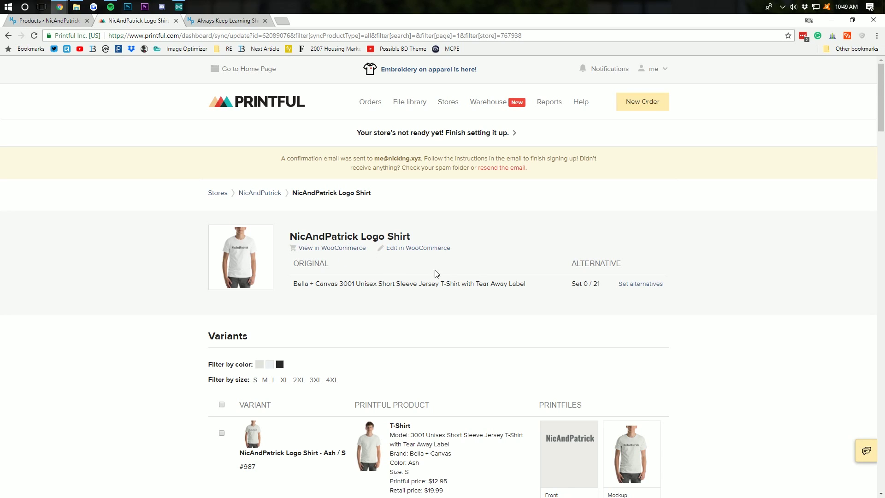
scroll(479, 298, down, 20)
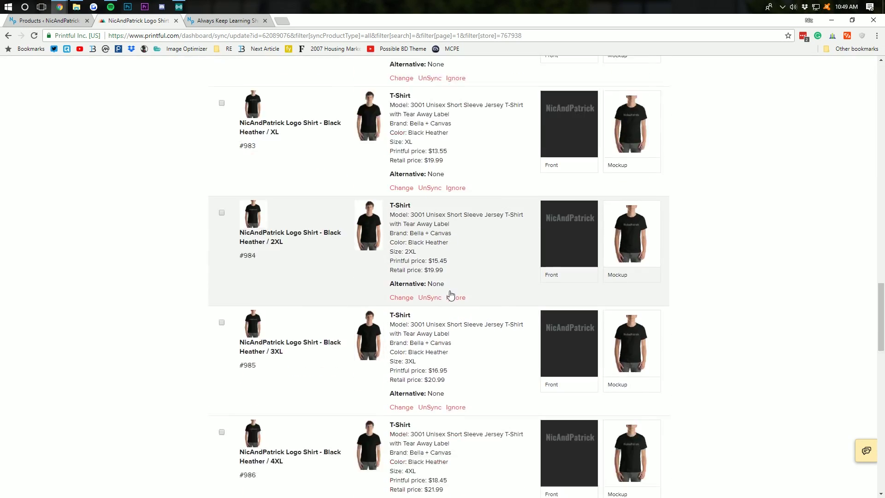
scroll(479, 293, down, 20)
scroll(438, 295, up, 20)
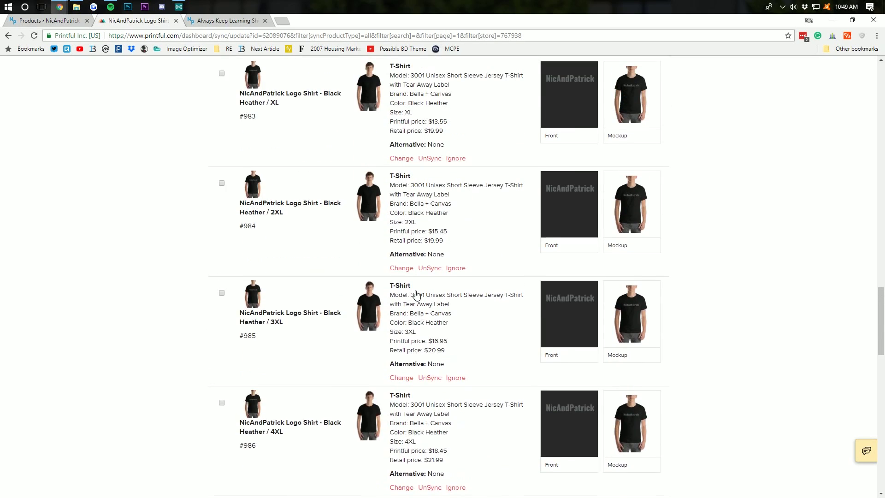
scroll(416, 294, up, 20)
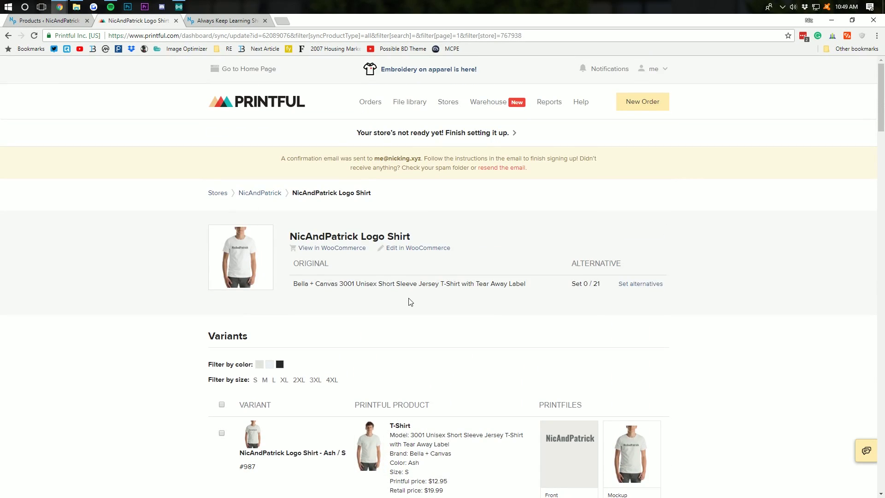
Step: From the Always Keep Learning Shirt page, open the T-Shirts category in the storefront
click(43, 22)
click(210, 21)
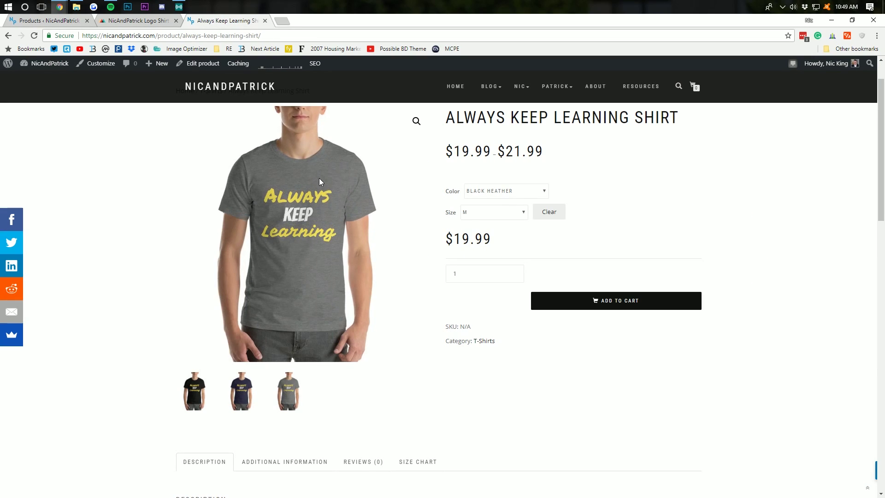
click(487, 344)
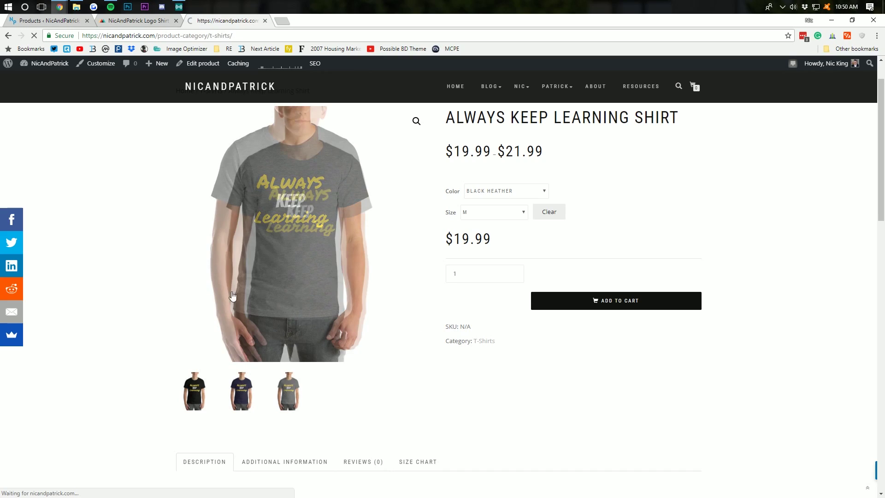
scroll(359, 352, down, 1)
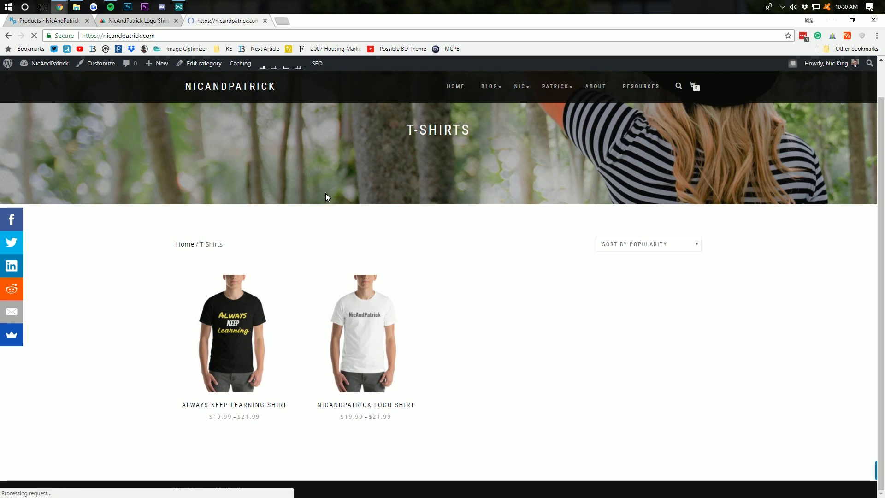
Step: Return to the T-Shirts category and open the Always Keep Learning Shirt product page
key(alt+Left)
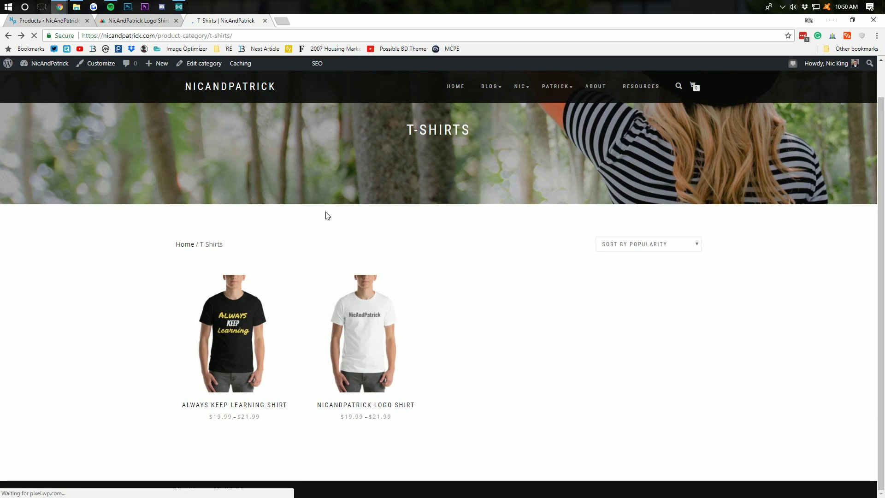
mouse_move(270, 306)
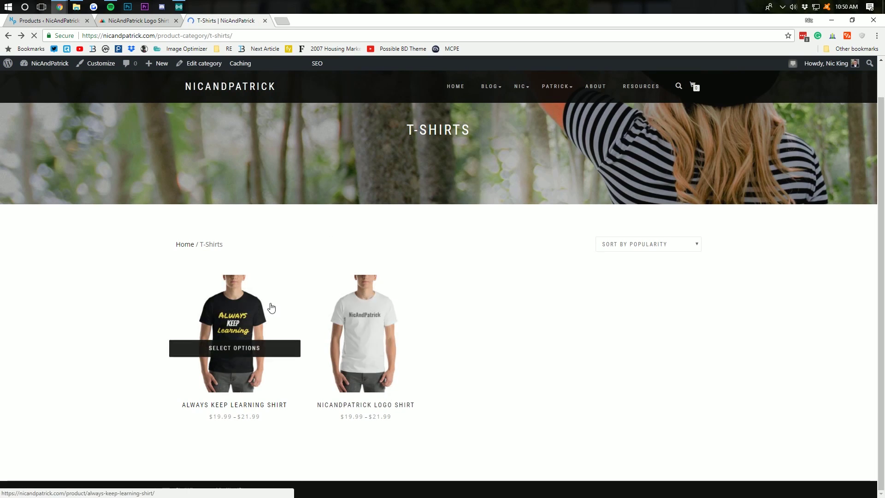
click(264, 346)
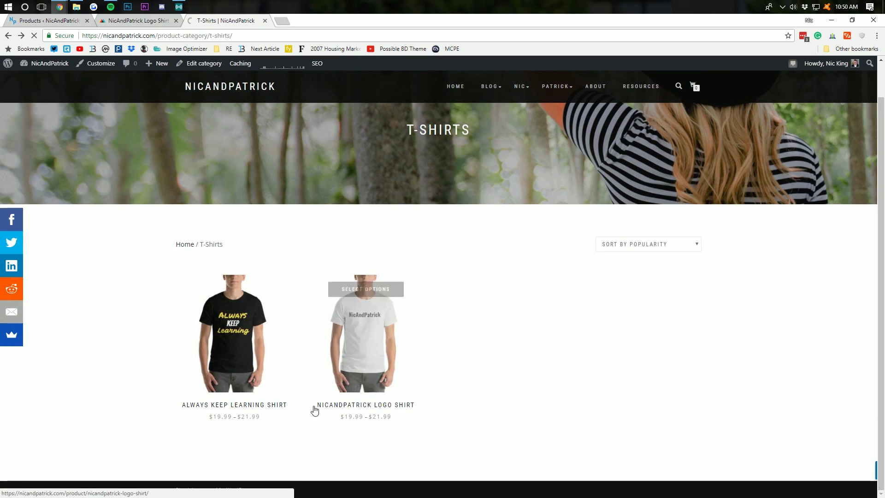